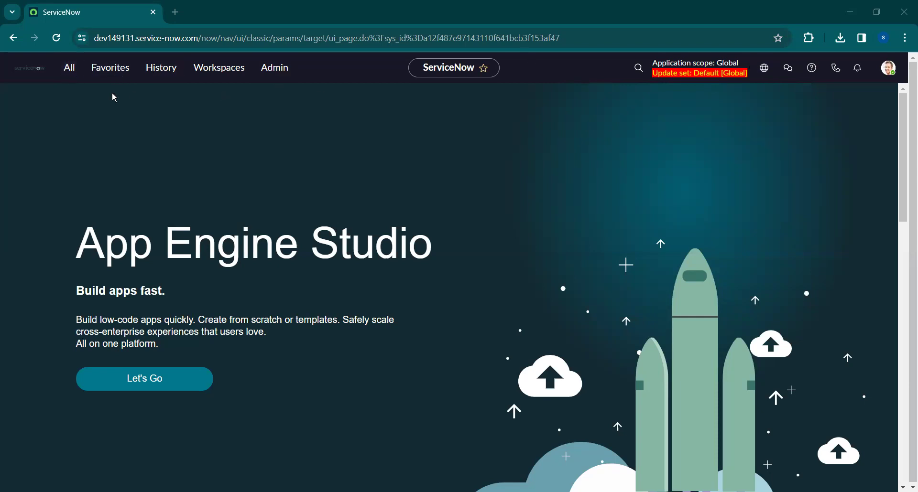
- Open the All application navigator from the top navigation bar
left_click(70, 78)
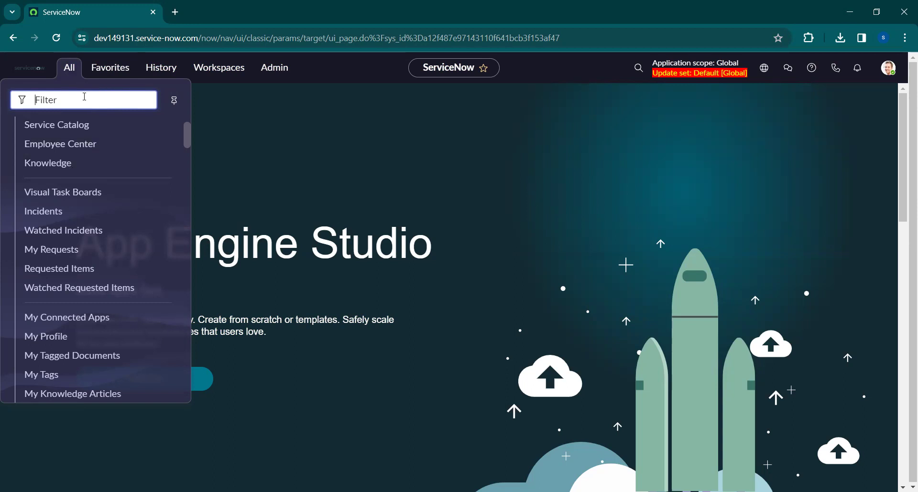
left_click(113, 73)
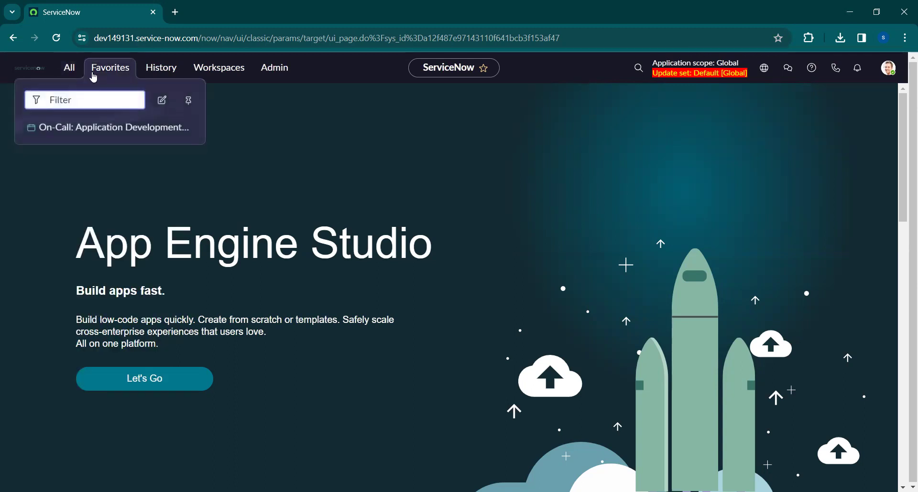
left_click(68, 69)
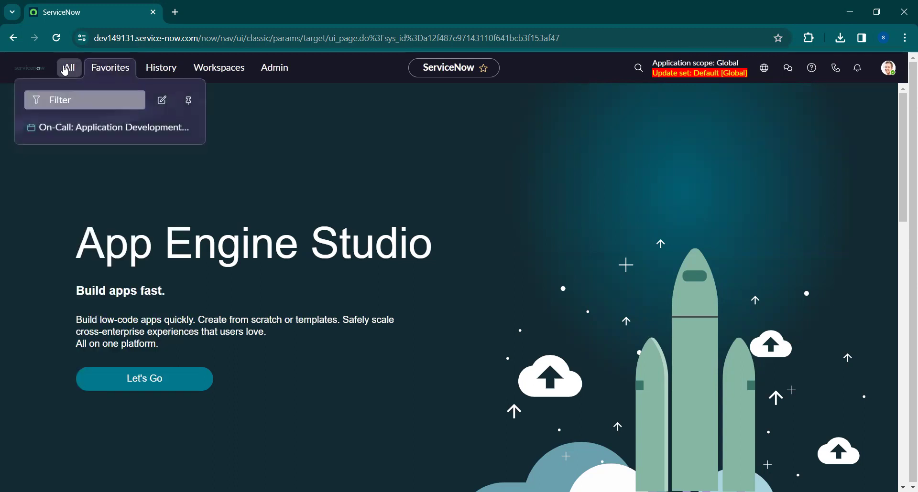
left_click(109, 72)
left_click(158, 73)
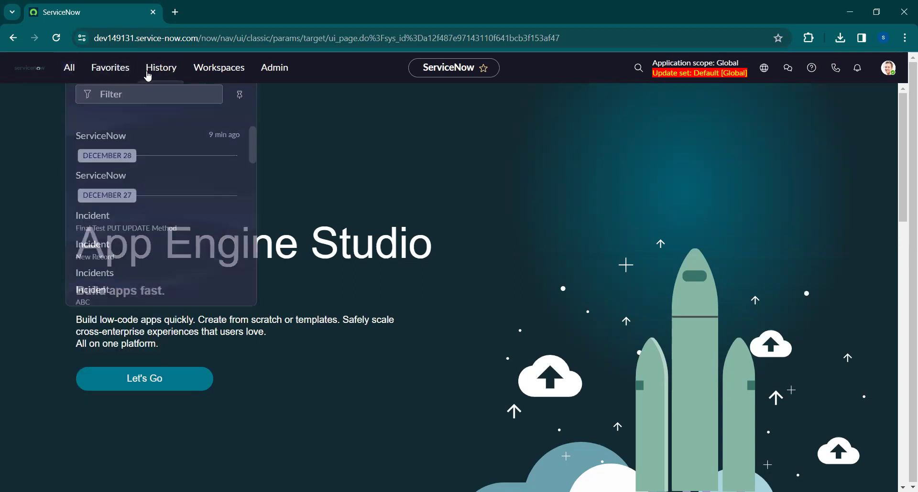
left_click(69, 71)
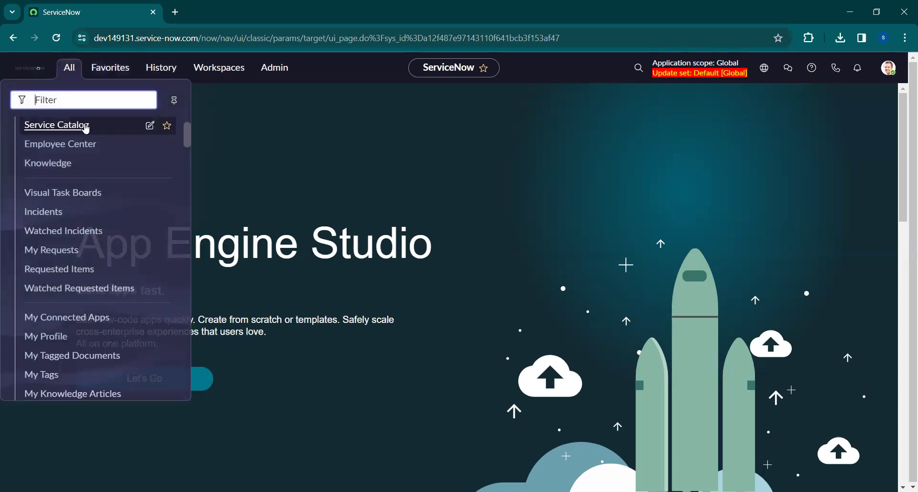
left_click(146, 72)
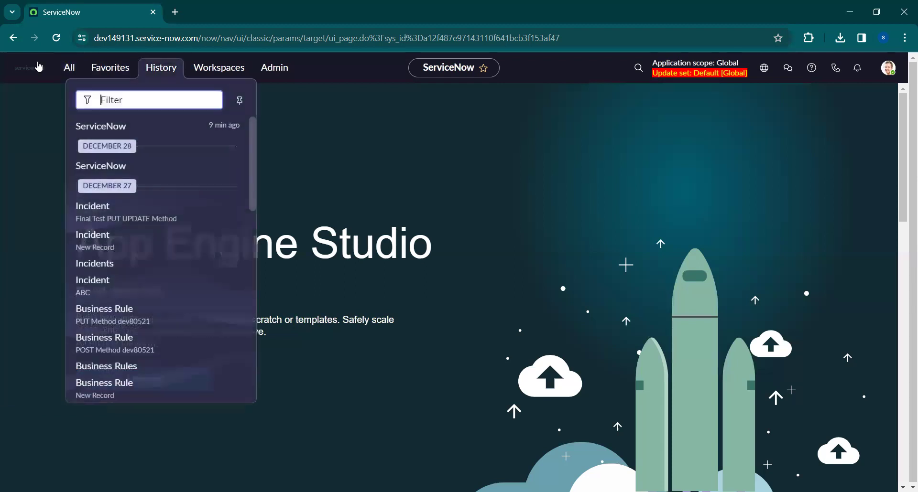
left_click(67, 69)
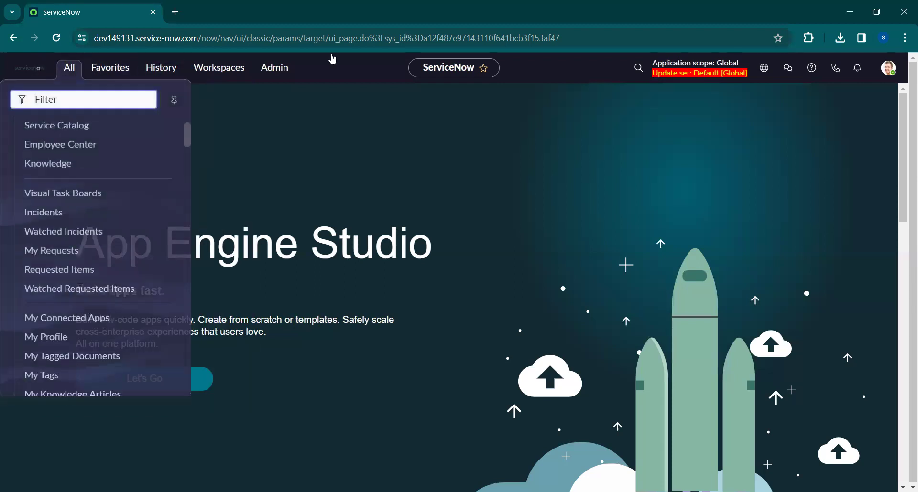
left_click(348, 73)
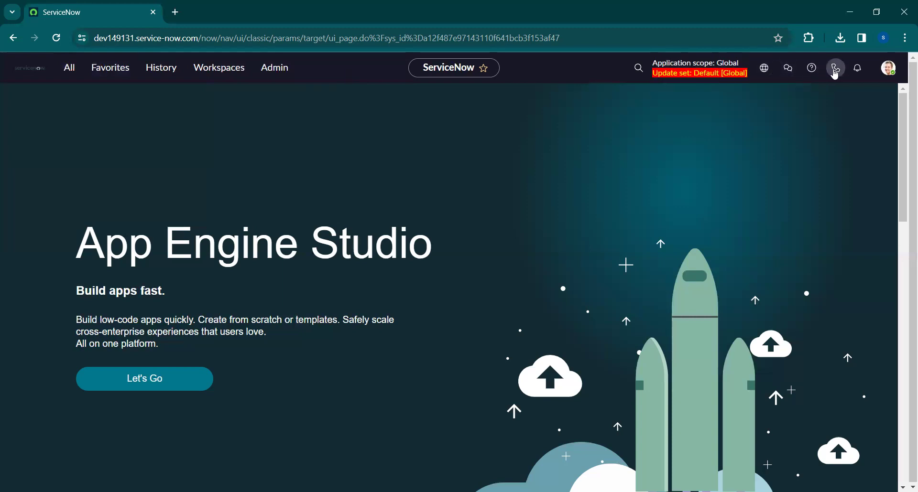
left_click(887, 69)
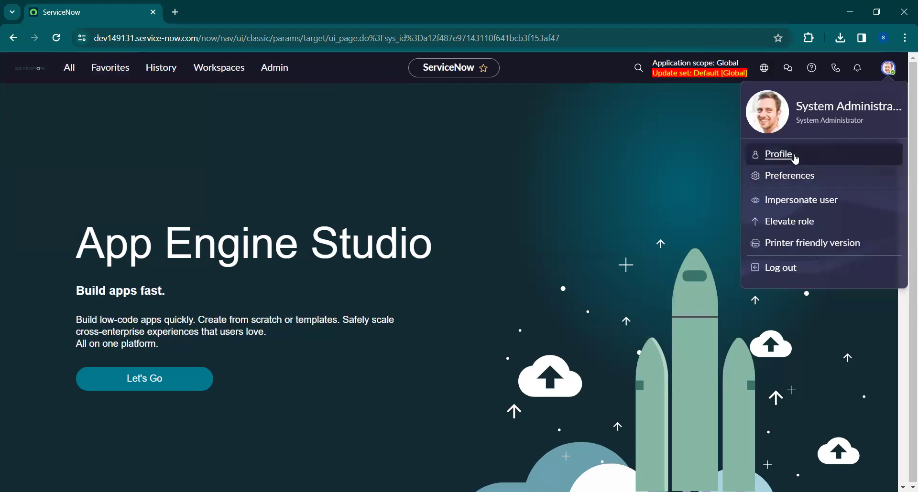
left_click(891, 72)
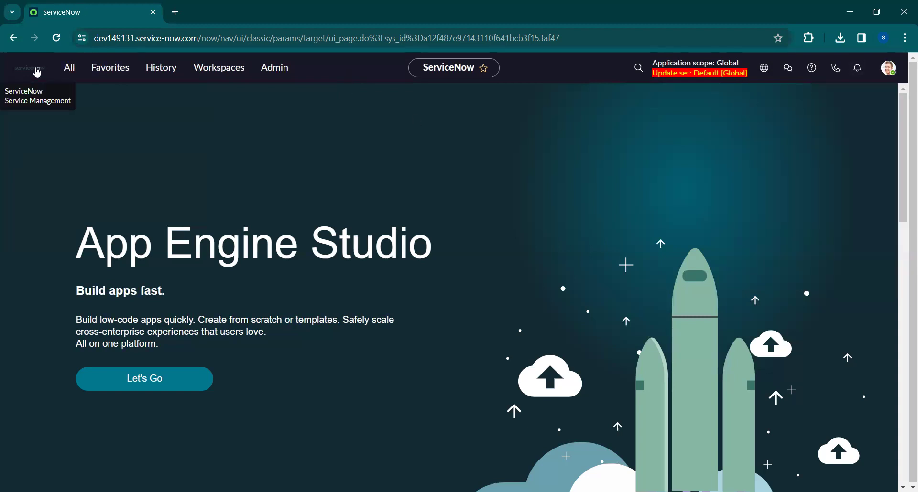
left_click(70, 68)
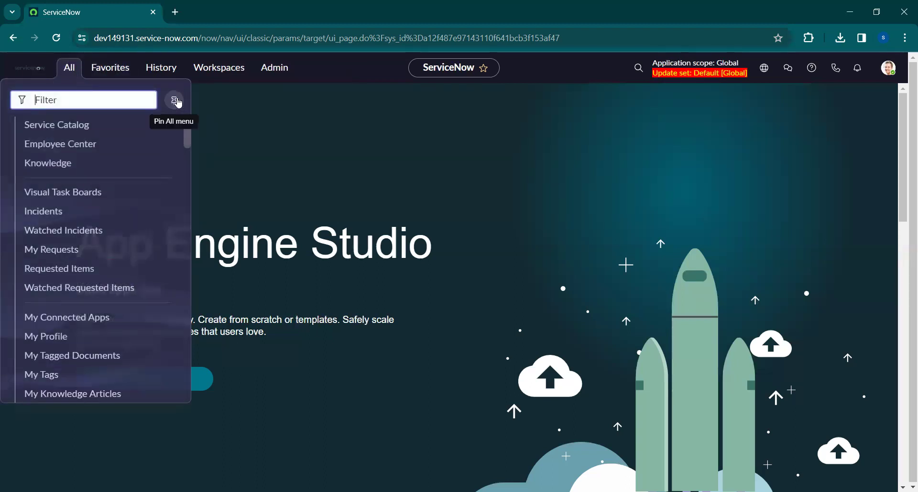
left_click(229, 101)
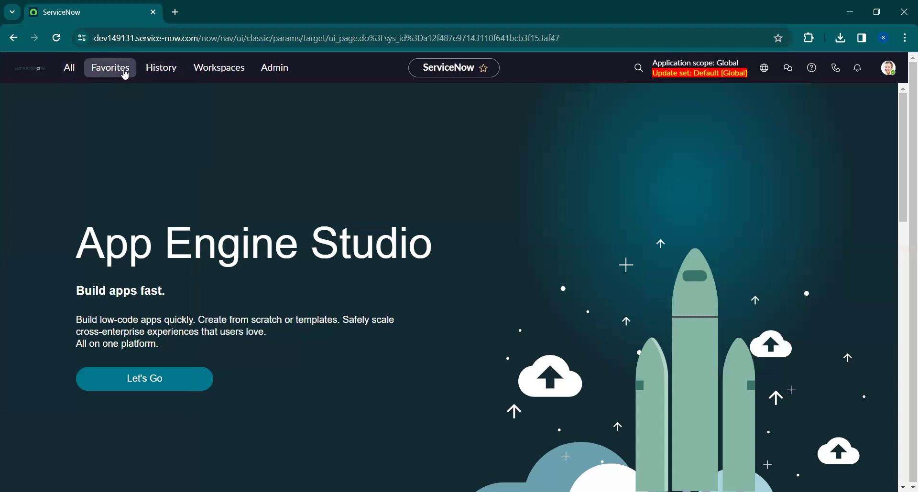
left_click(70, 68)
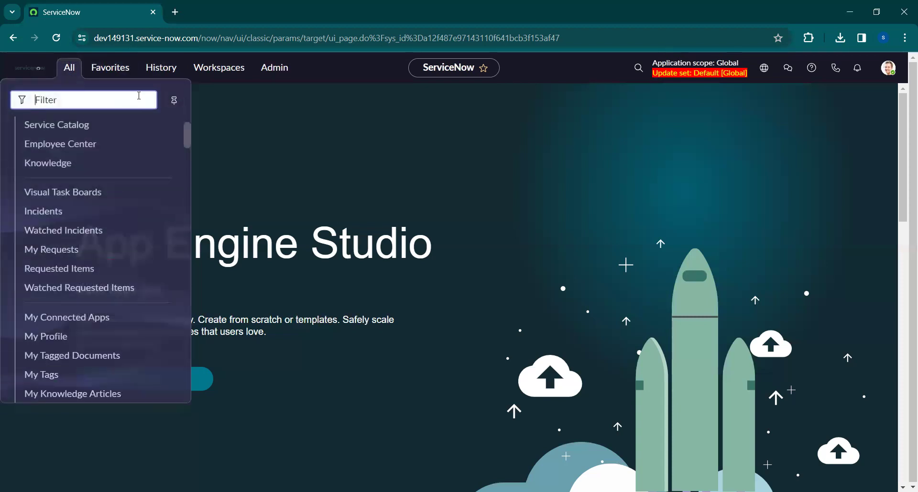
left_click(174, 103)
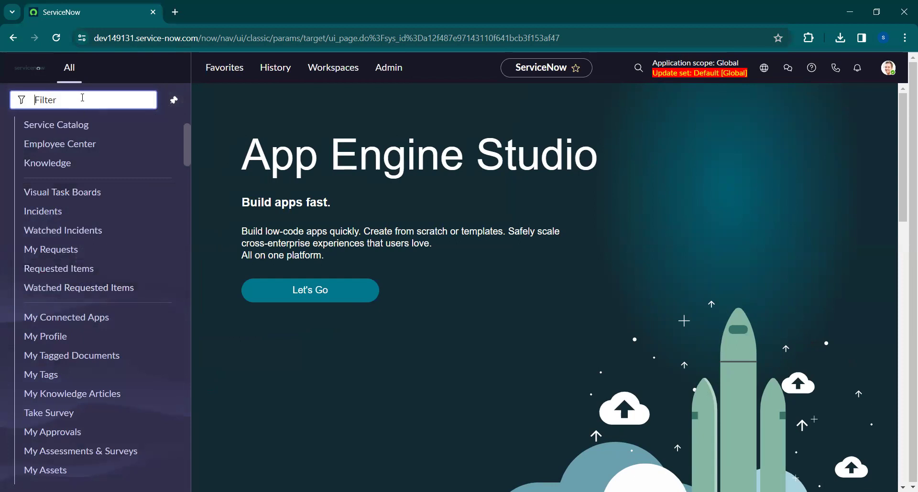
- Pin the Favorites, History and All navigator menus as docked side panels
scroll(93, 223, "down", 3)
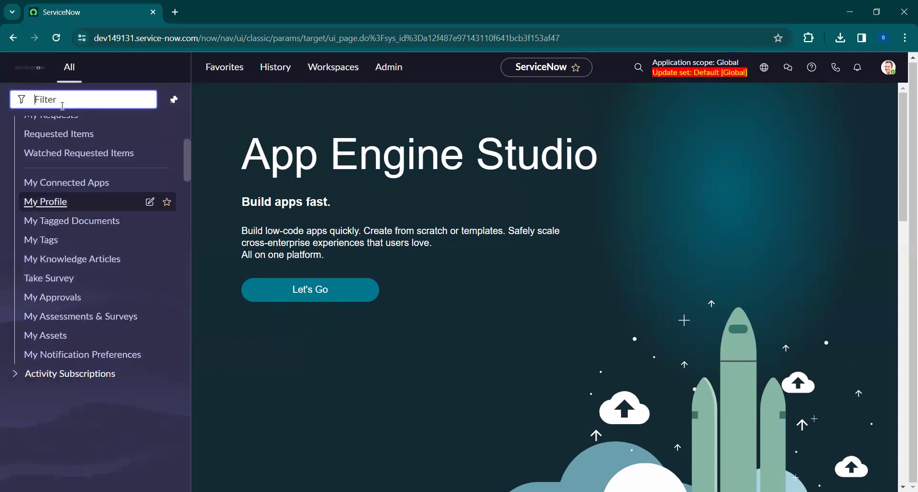
left_click(221, 69)
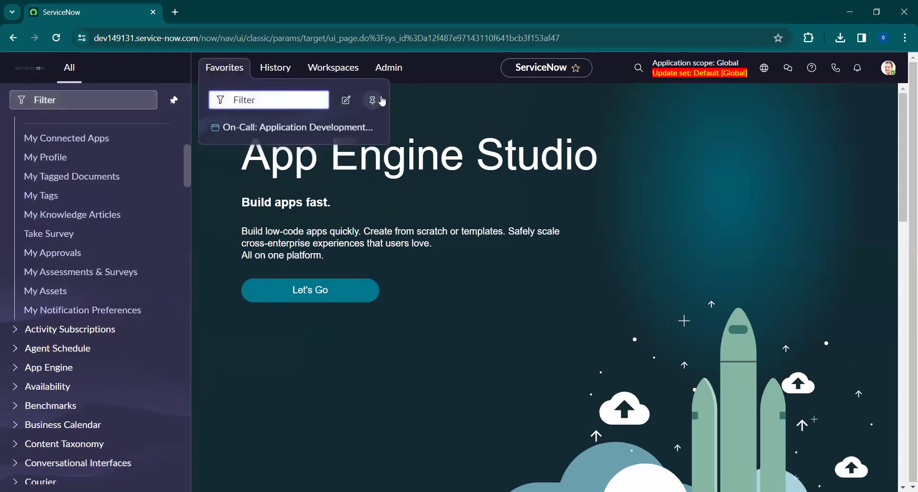
left_click(377, 104)
left_click(248, 67)
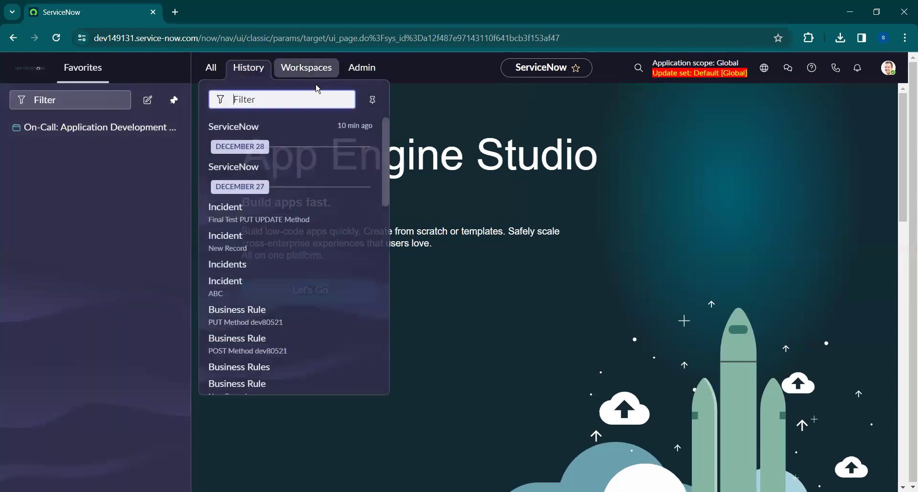
left_click(373, 103)
left_click(210, 67)
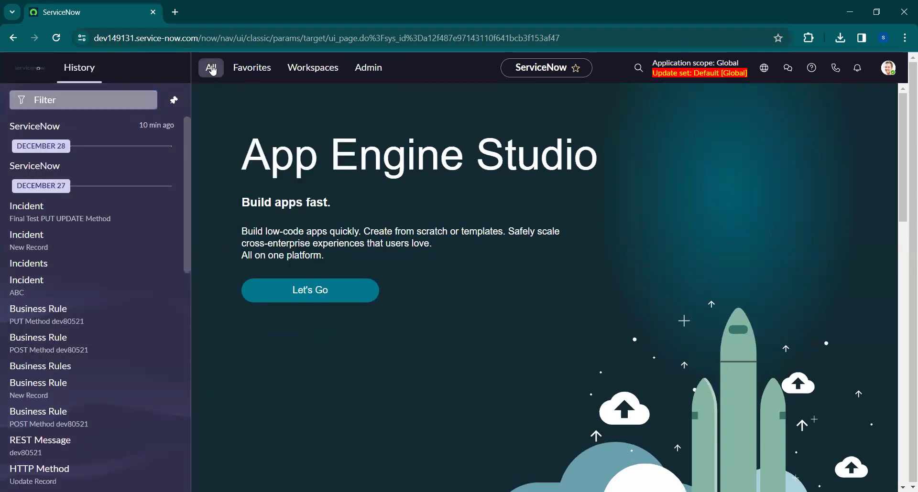
left_click(372, 100)
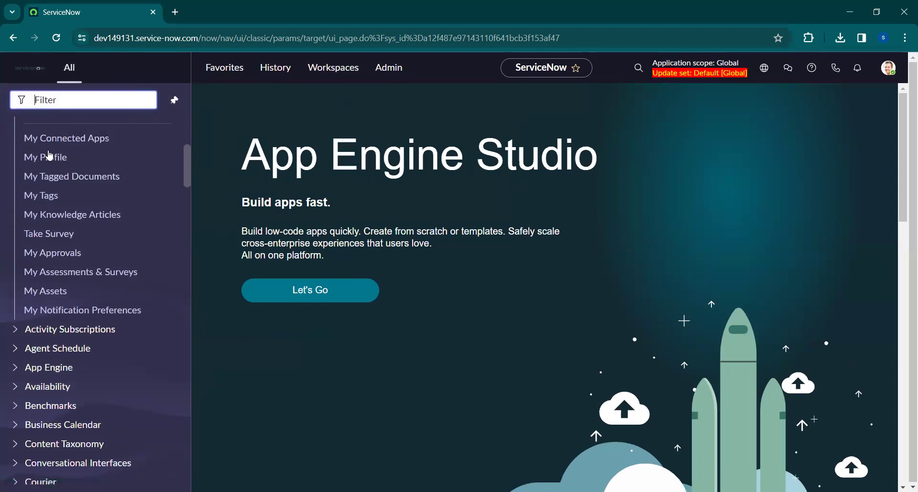
scroll(67, 153, "up", 5)
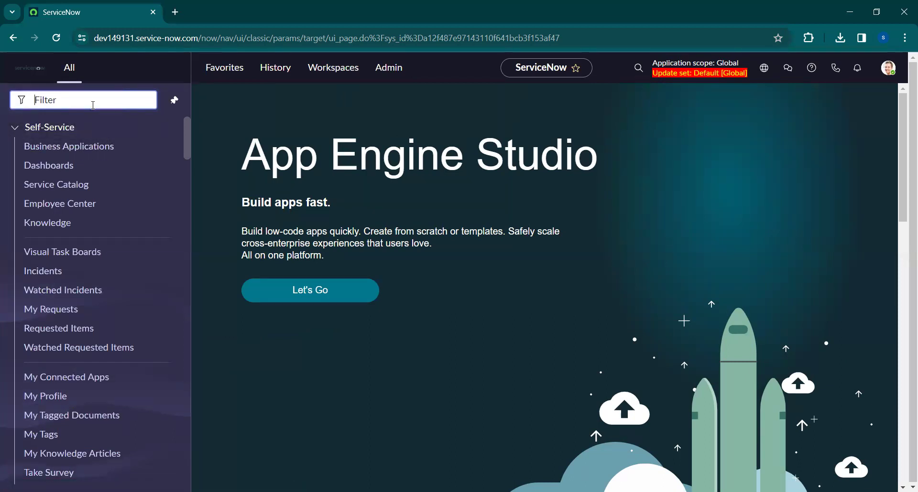
- Filter the navigator for 'incident' and open the Incident > All module list
type("incident")
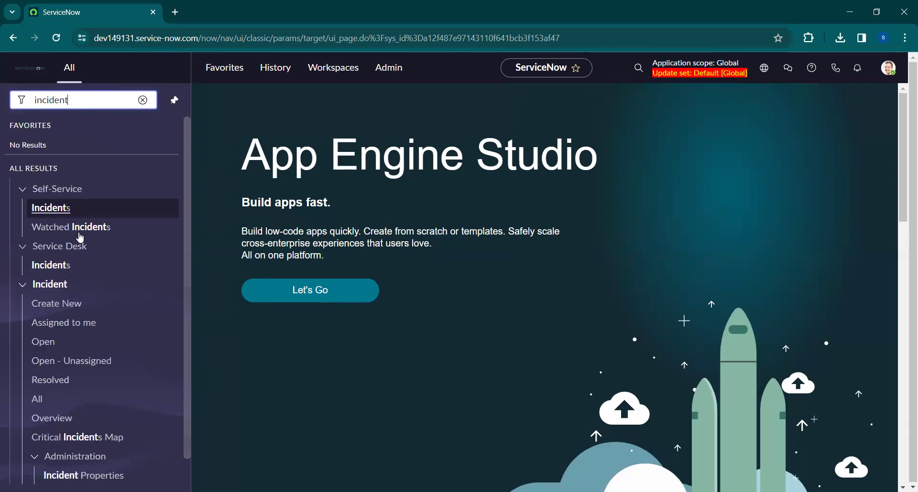
scroll(79, 237, "down", 1)
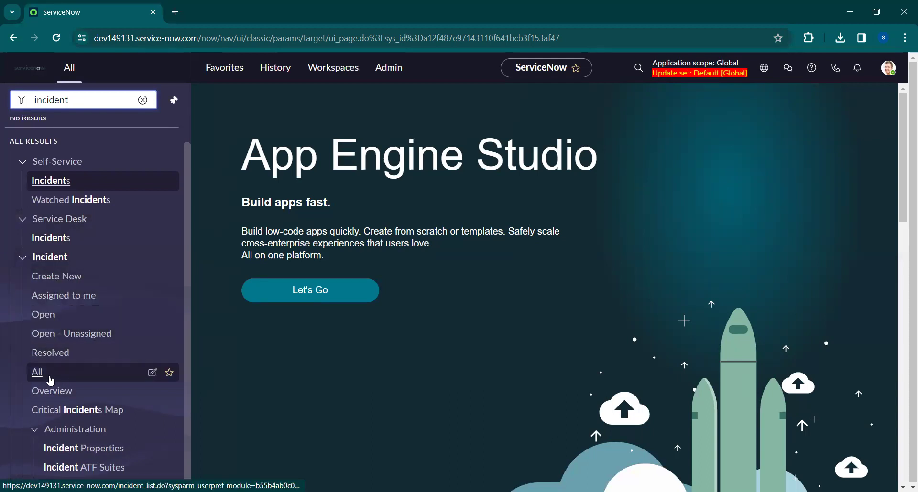
left_click(35, 376)
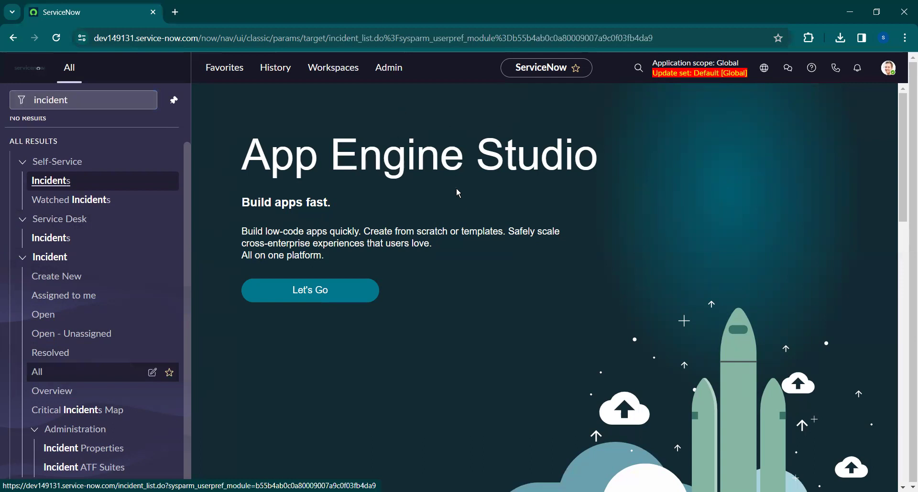
left_click(24, 369)
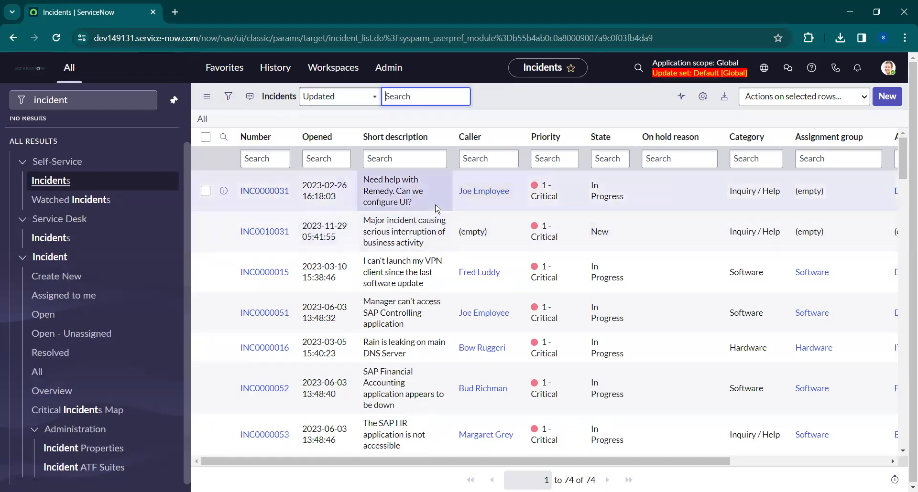
- Show and hide the list's filter conditions, then open incident INC0000031
left_click(208, 97)
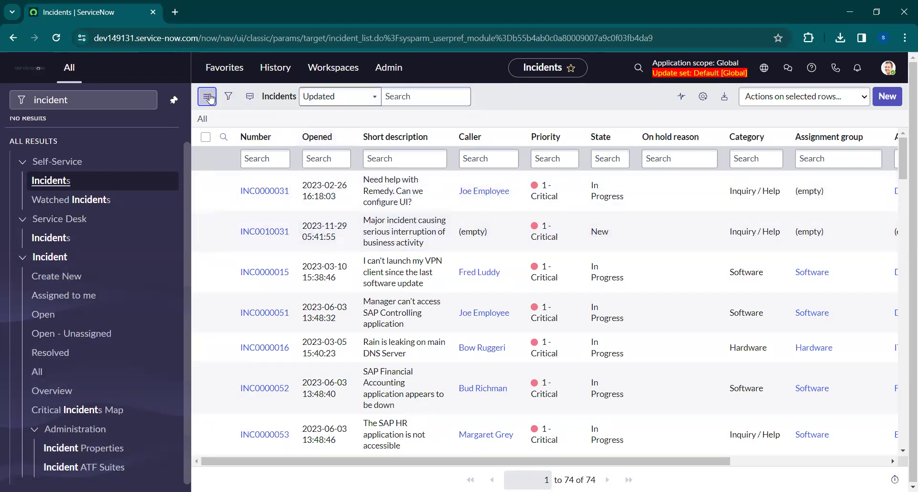
left_click(229, 95)
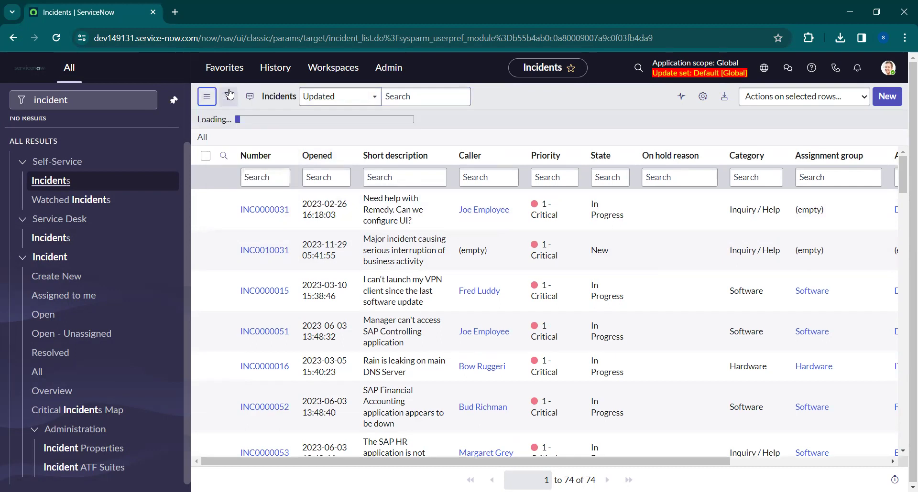
left_click(229, 96)
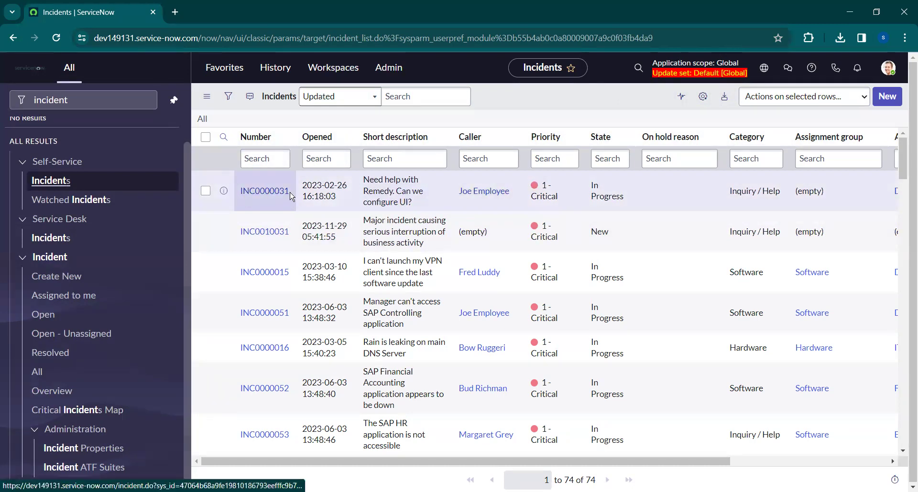
left_click(262, 191)
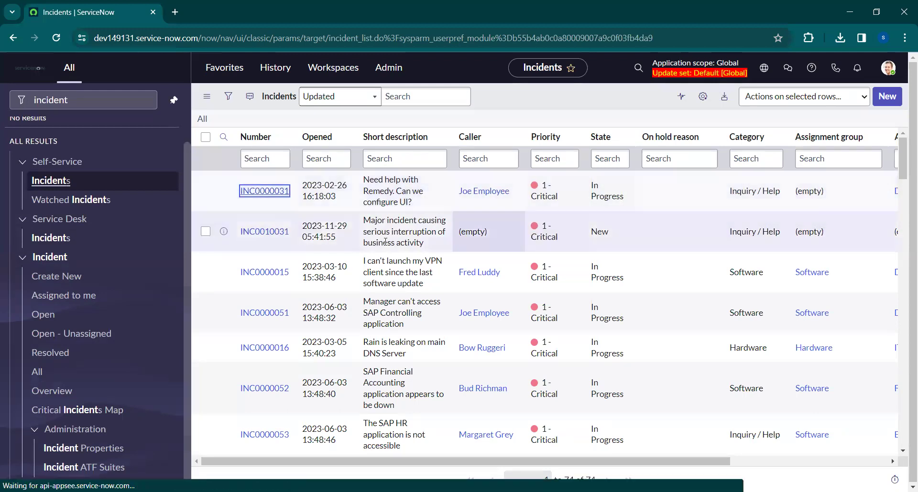
left_click(261, 191)
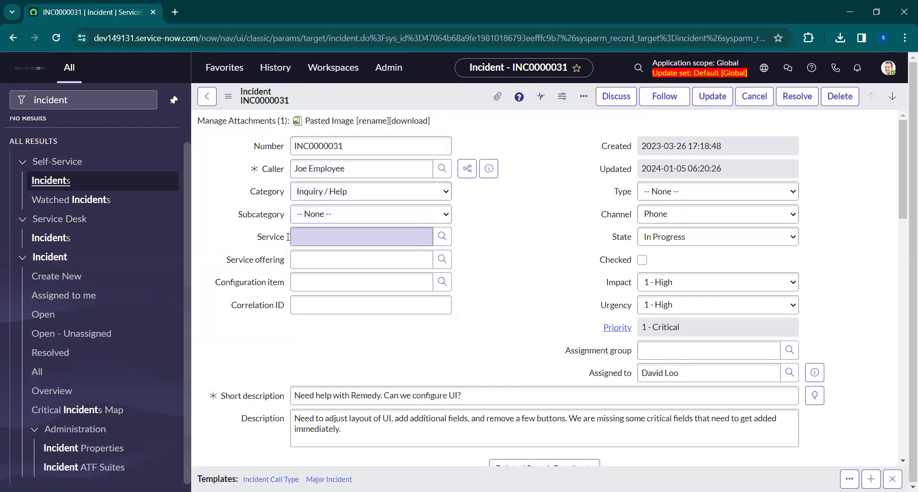
scroll(550, 220, "down", 3)
scroll(411, 157, "up", 3)
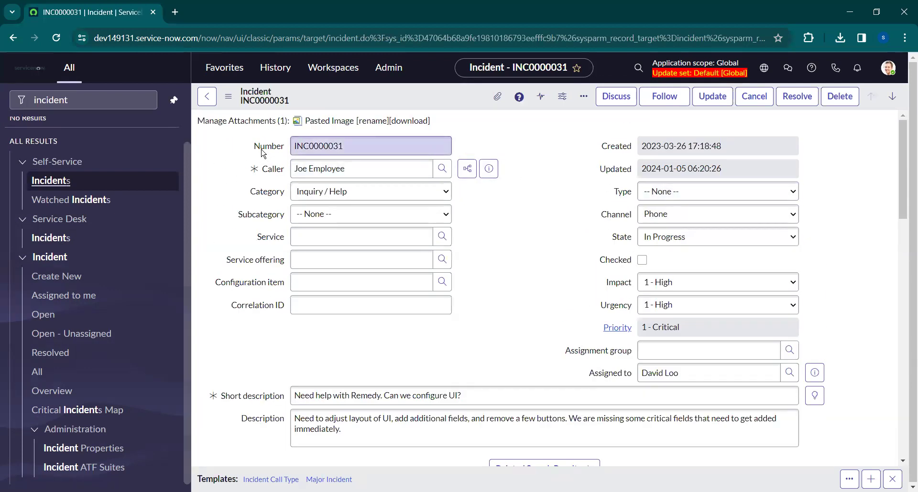
right_click(273, 149)
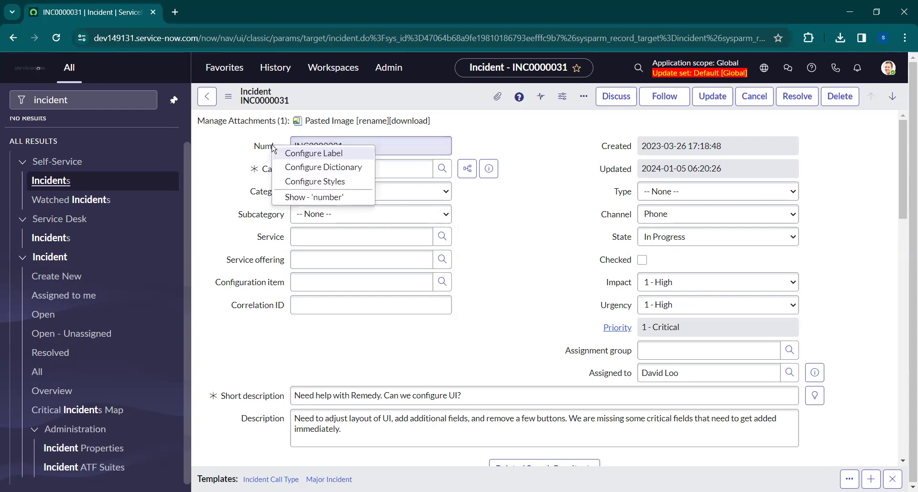
left_click(303, 199)
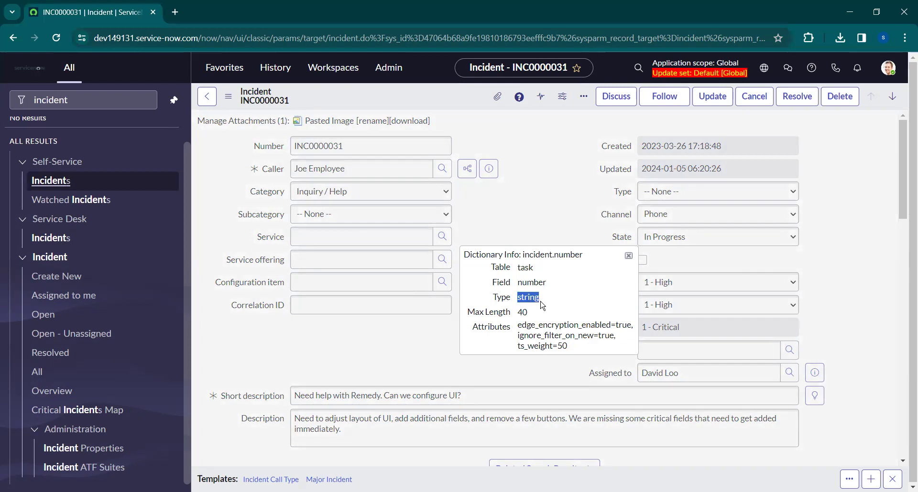
left_click(628, 257)
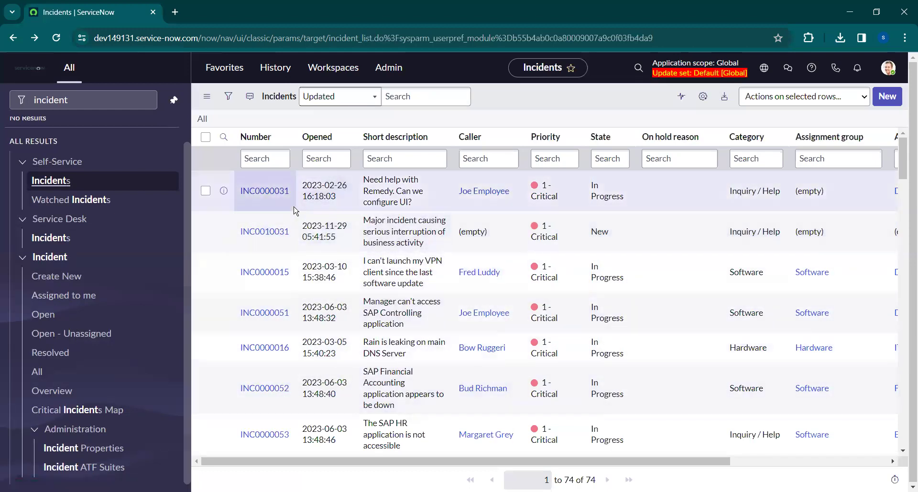
- Select several cells of row INC0000031, then open the Incidents list filter builder
left_click(337, 204)
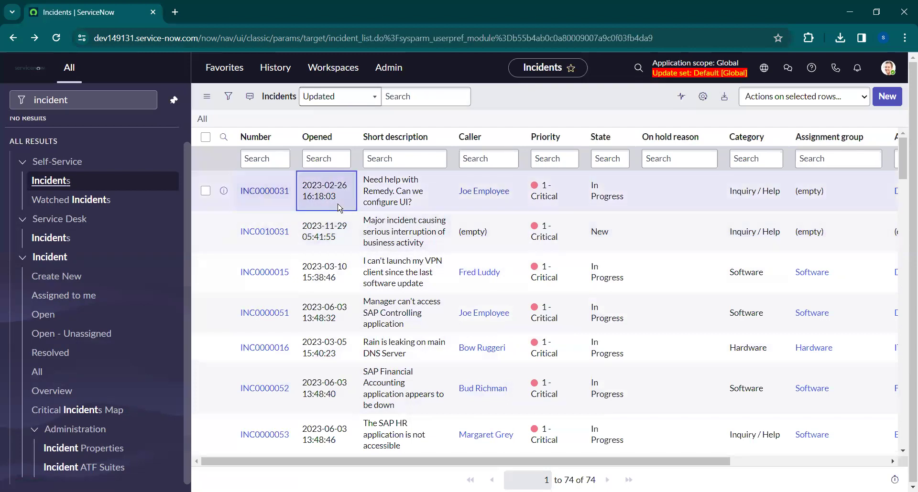
left_click(490, 203)
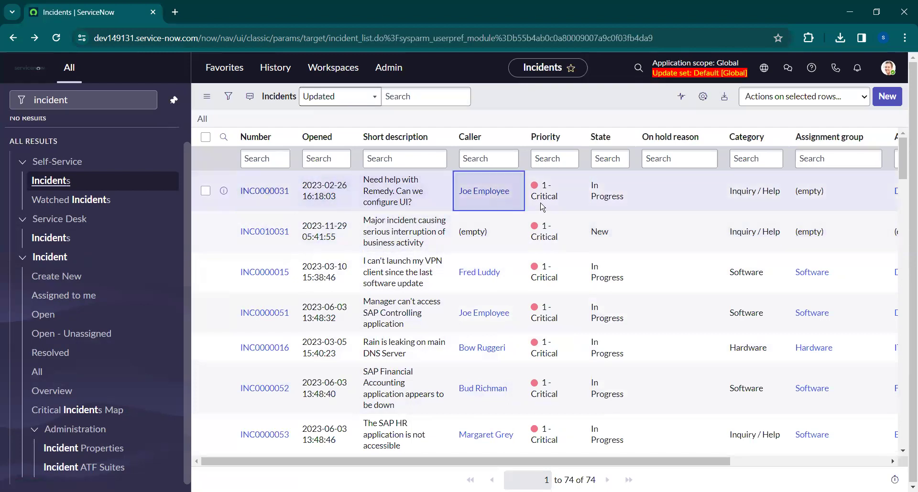
left_click(607, 195)
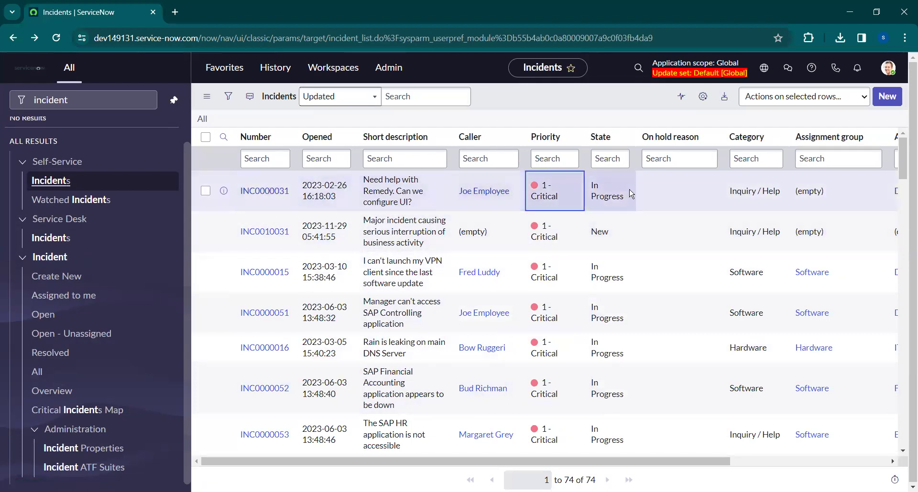
mouse_move(658, 193)
left_mouse_down()
mouse_move(767, 196)
mouse_move(764, 205)
left_mouse_up()
left_click(821, 201)
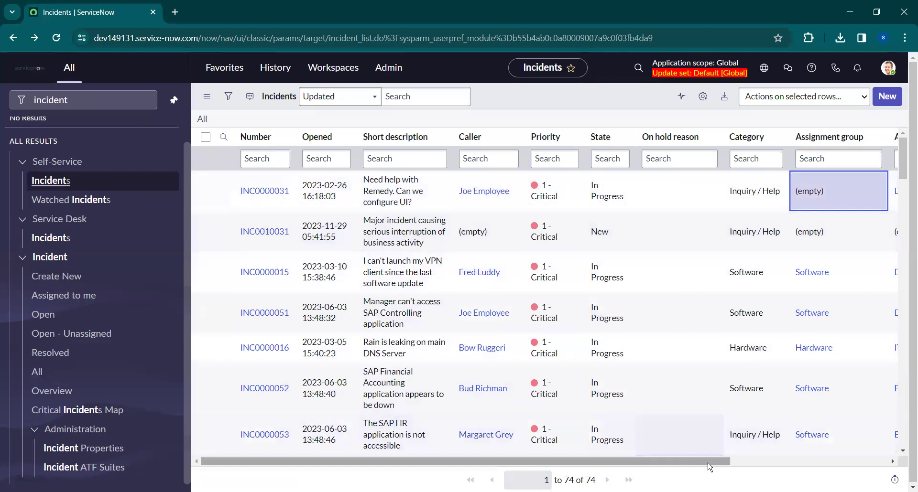
left_click_drag(742, 462, 392, 230)
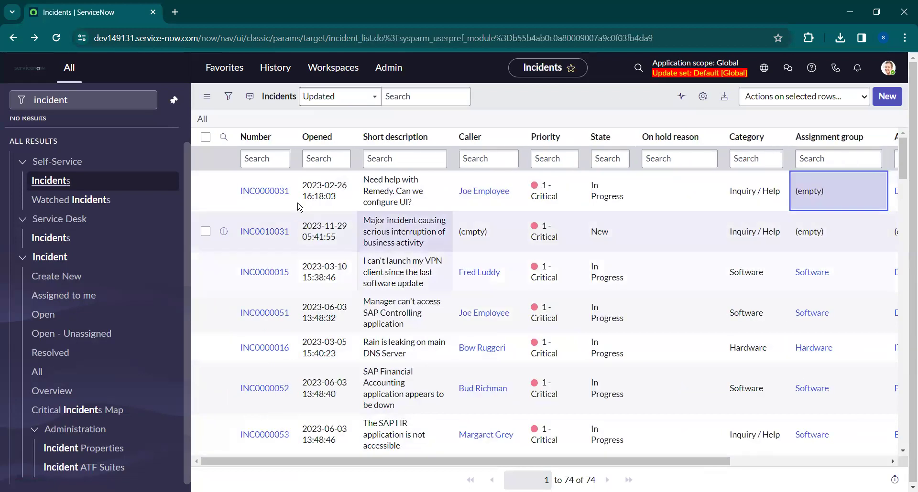
left_click(287, 205)
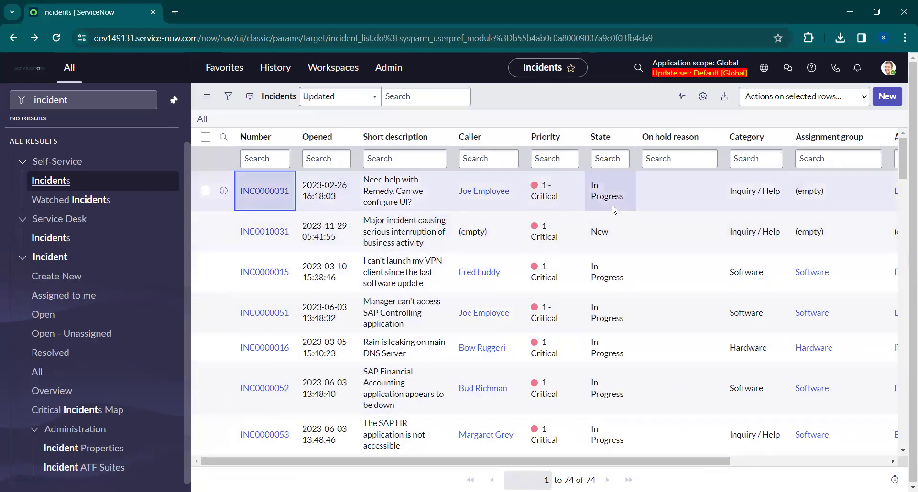
left_click_drag(612, 207, 550, 191)
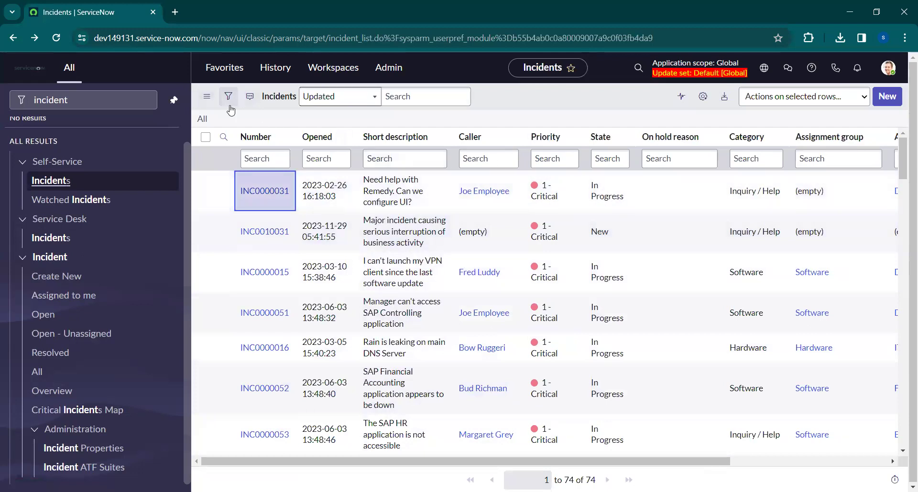
left_click(229, 102)
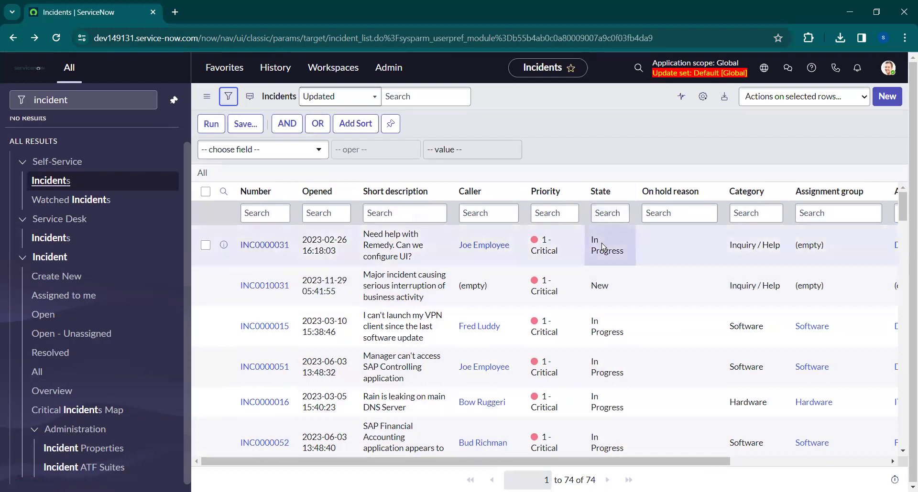
- Filter the Incidents list to State is In Progress and run it
left_click(592, 251)
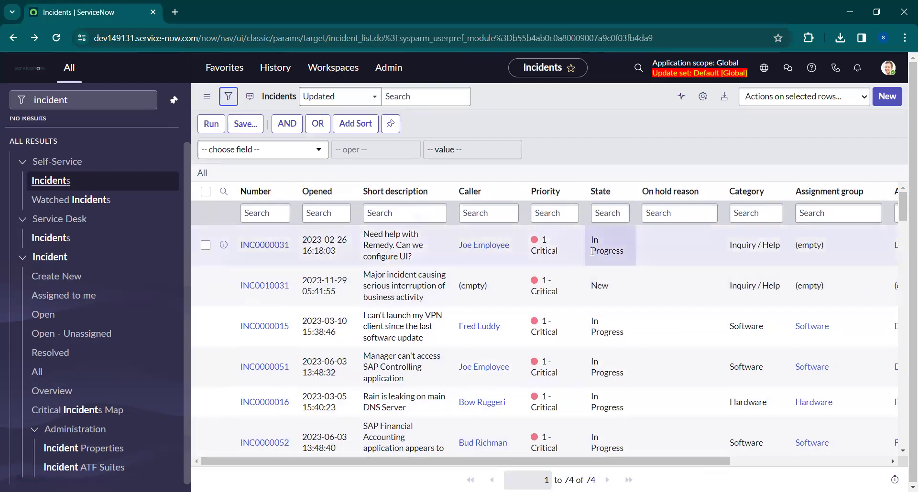
left_click(270, 150)
type("state")
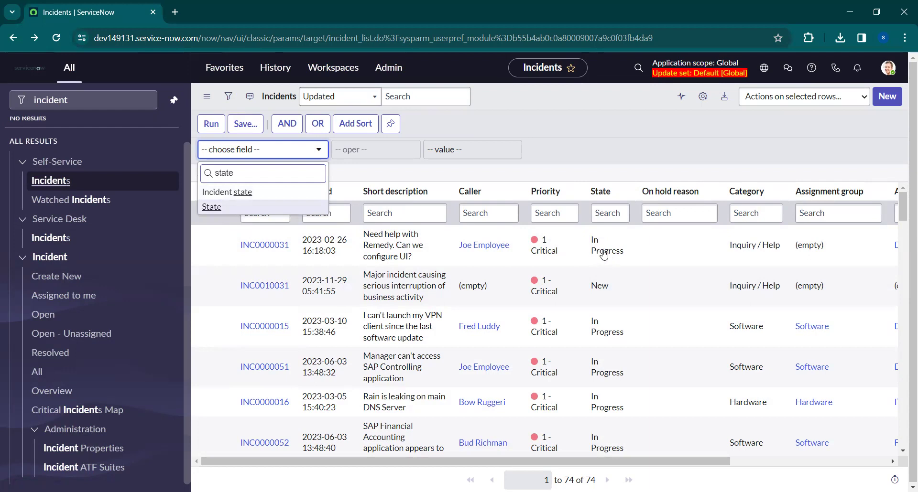
key("Return")
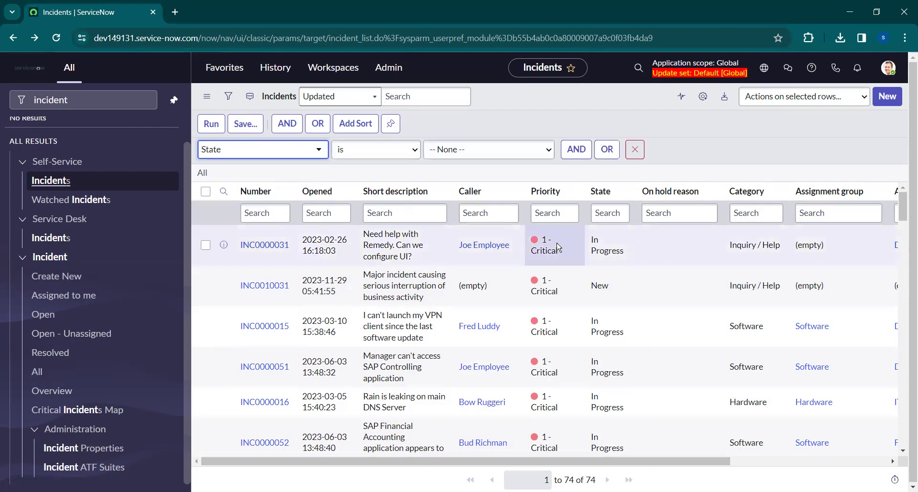
left_click(448, 157)
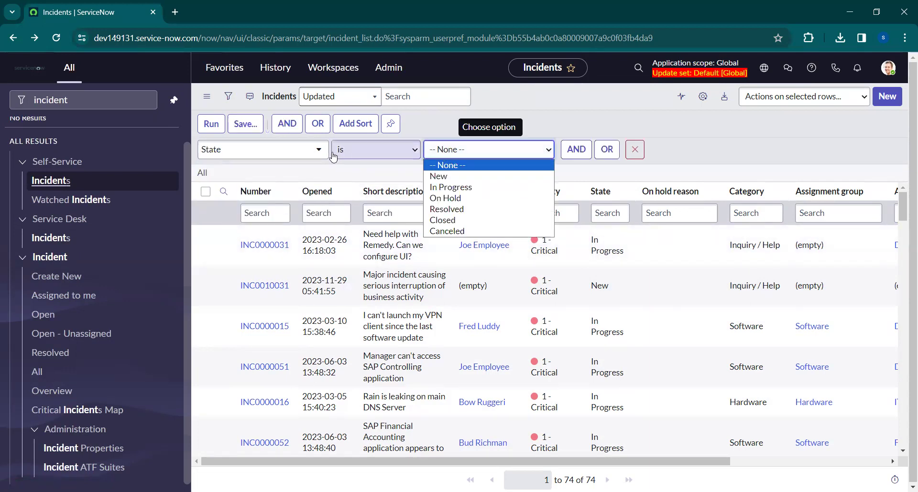
left_click(451, 187)
left_click(211, 125)
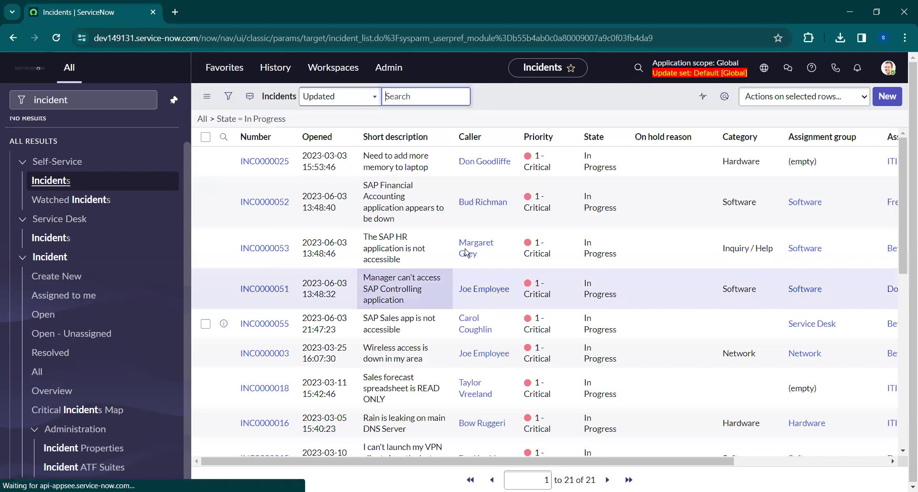
- Review the 21 In Progress results, then clear the filter back to all 74 incidents
scroll(609, 209, "down", 7)
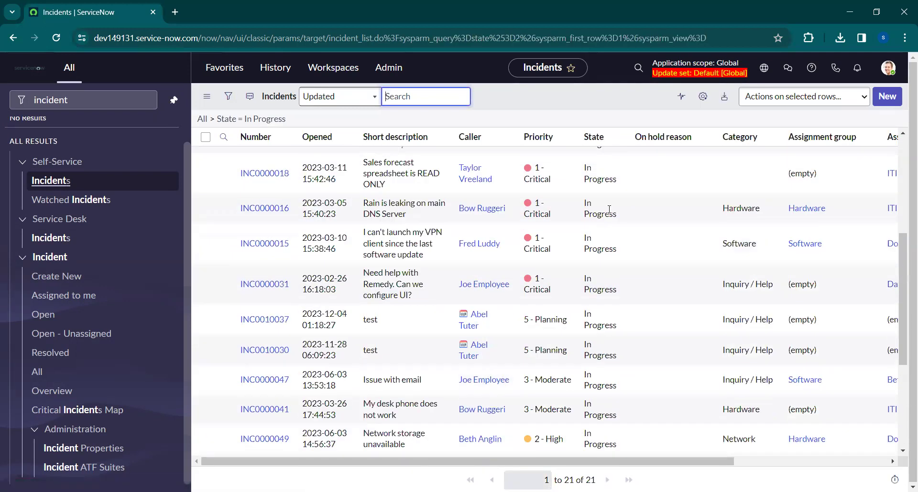
scroll(609, 209, "down", 2)
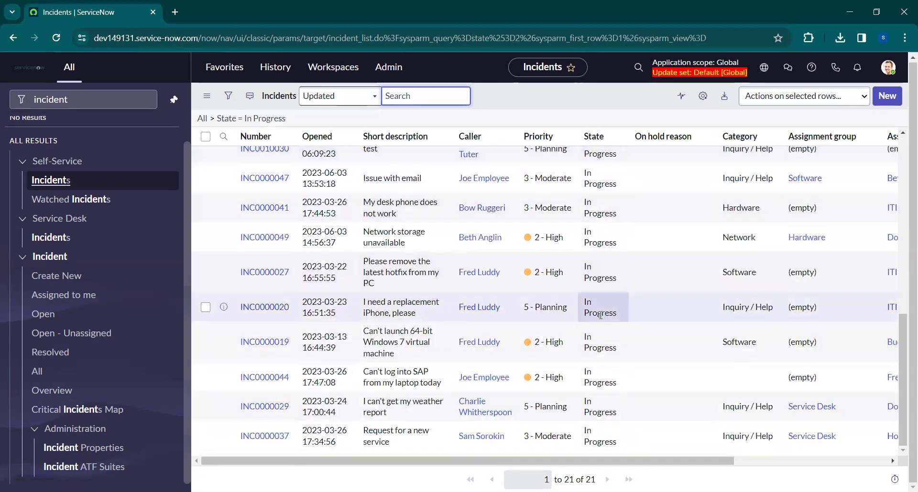
scroll(240, 225, "up", 10)
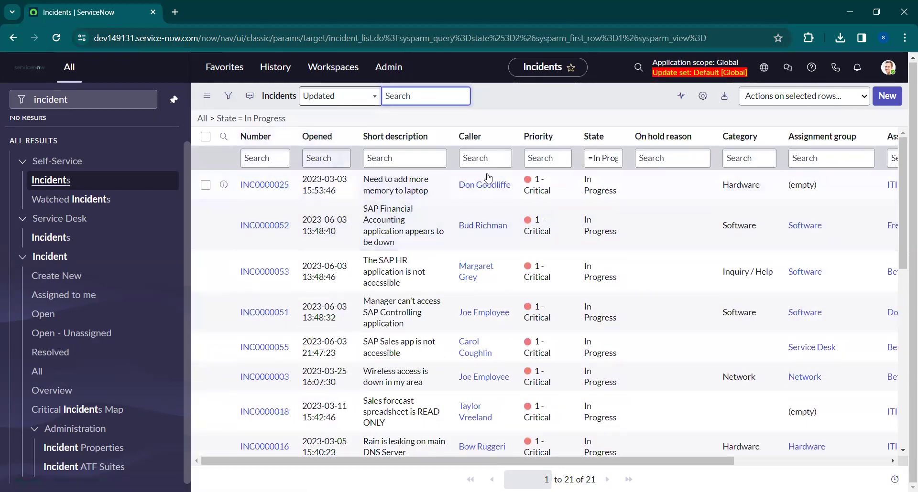
left_click(201, 119)
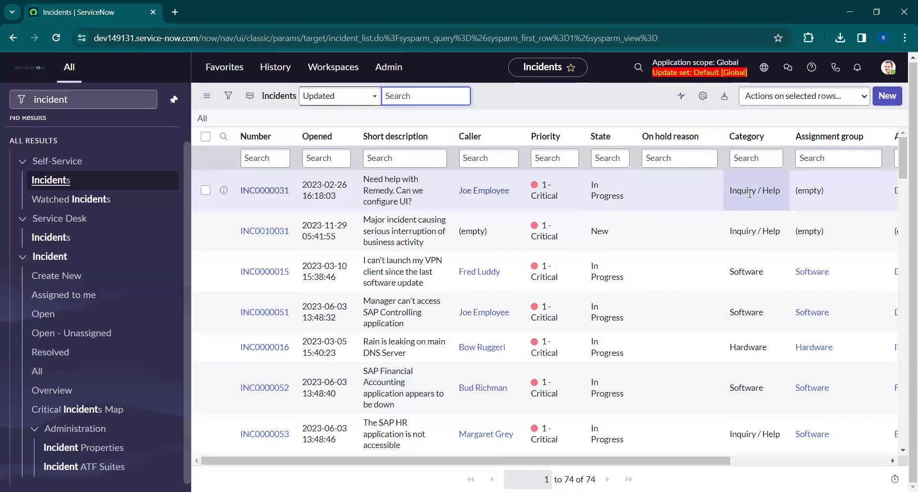
right_click(753, 192)
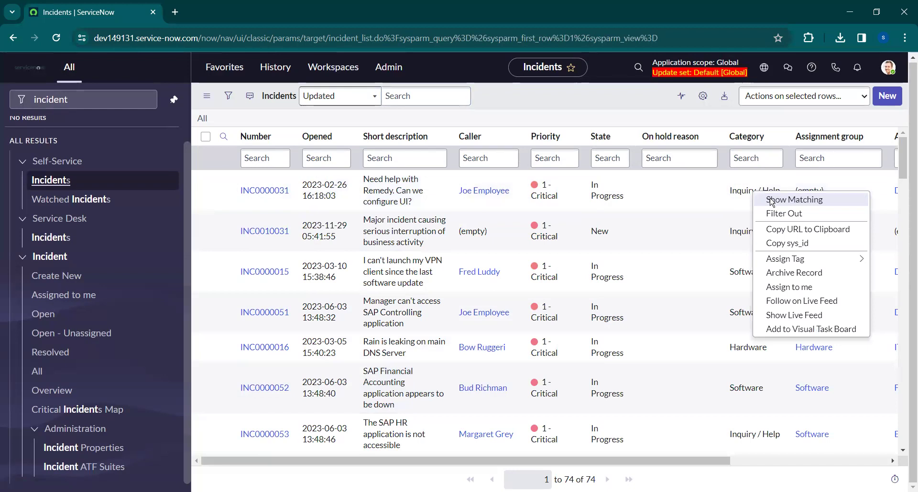
left_click(771, 200)
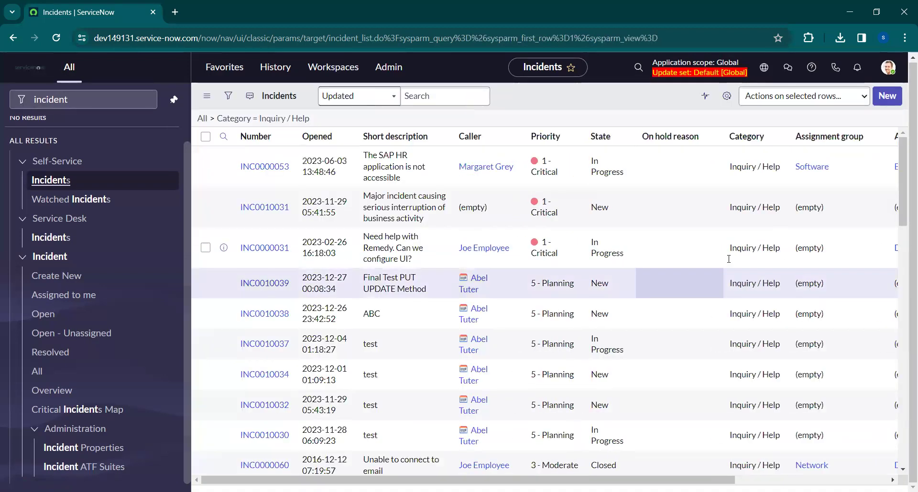
scroll(727, 263, "down", 10)
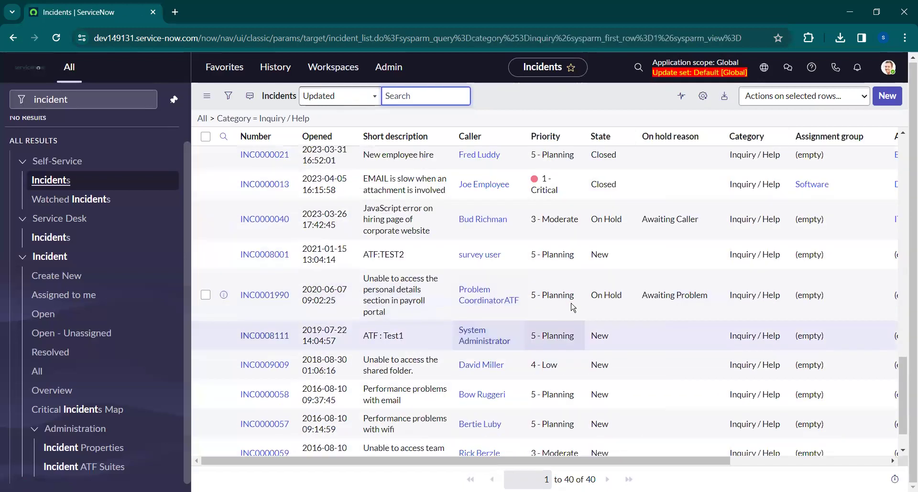
scroll(726, 263, "up", 10)
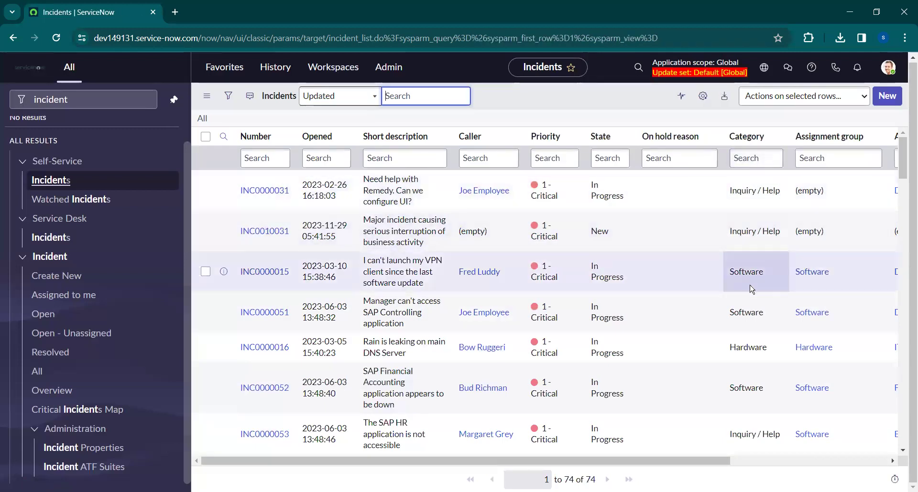
left_click(744, 190)
right_click(744, 191)
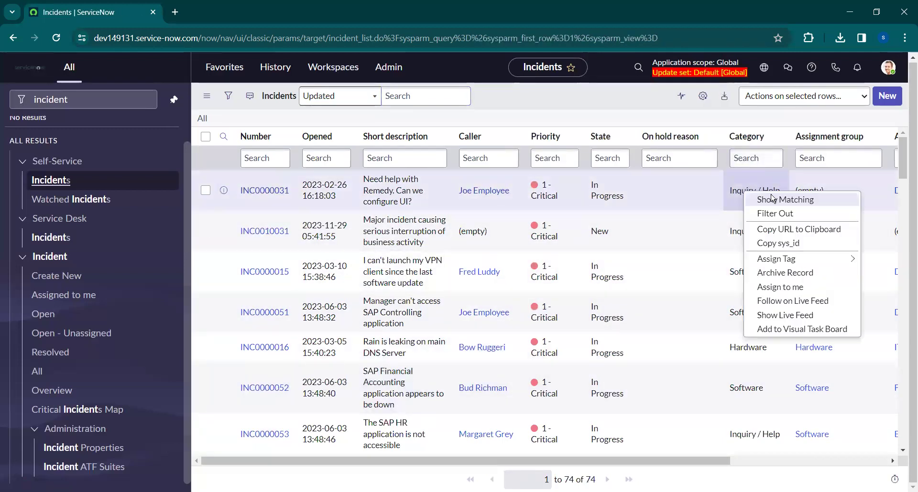
left_click(766, 214)
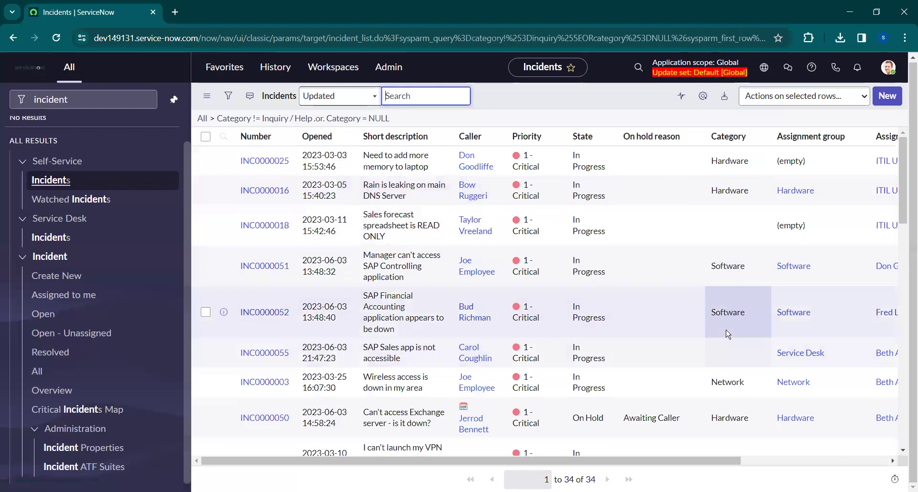
scroll(669, 279, "down", 9)
scroll(746, 265, "up", 10)
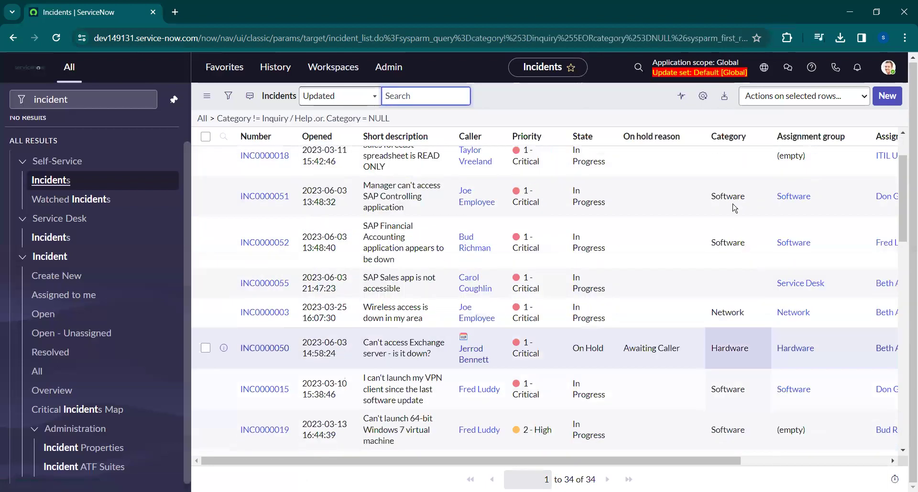
right_click(745, 162)
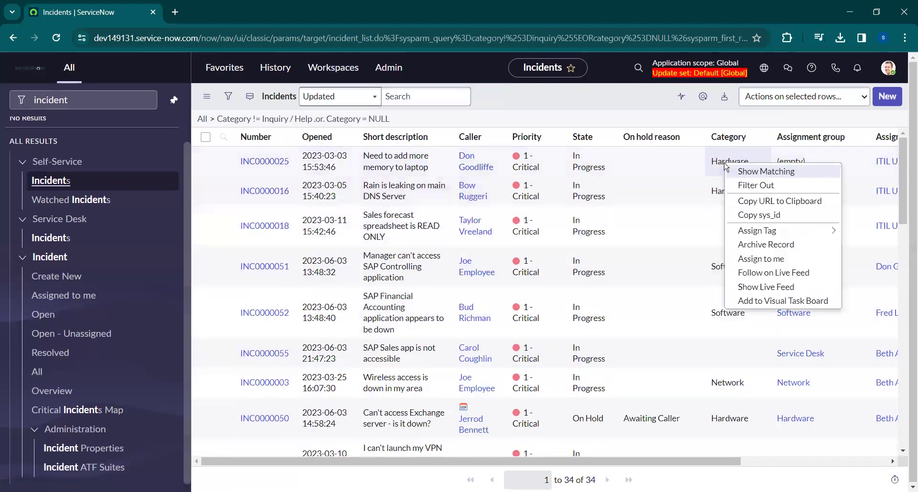
left_click(747, 175)
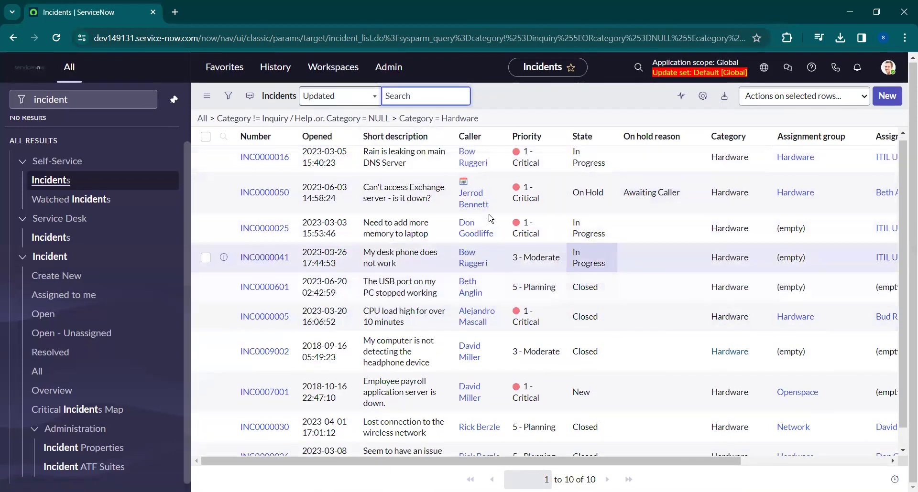
left_click(202, 119)
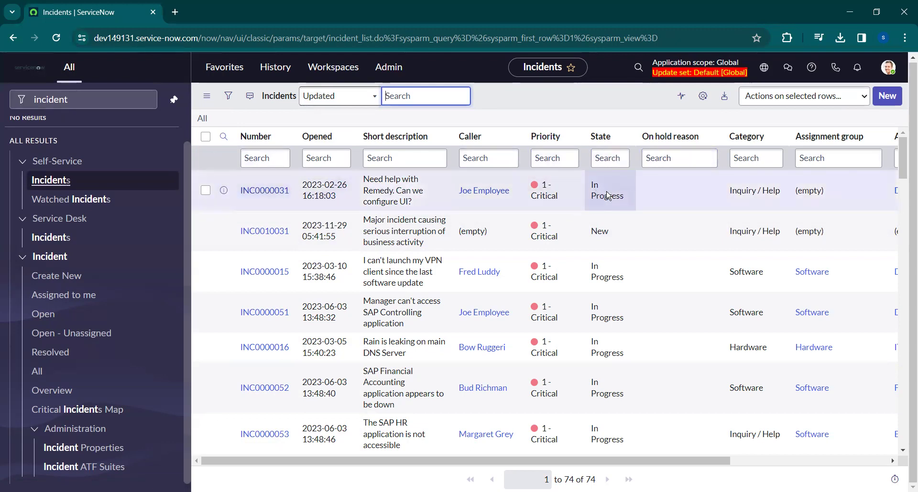
- Change INC0010031's State from New to In Progress inline and save it
left_click(627, 239)
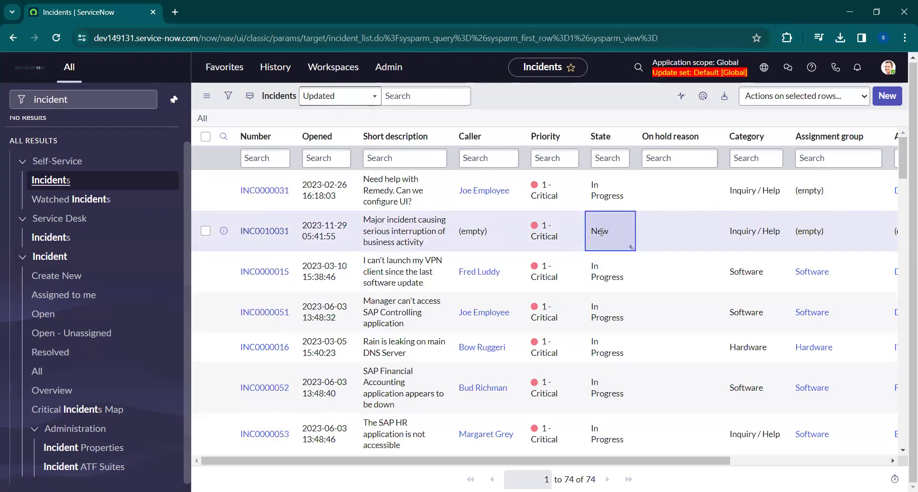
double_click(632, 247)
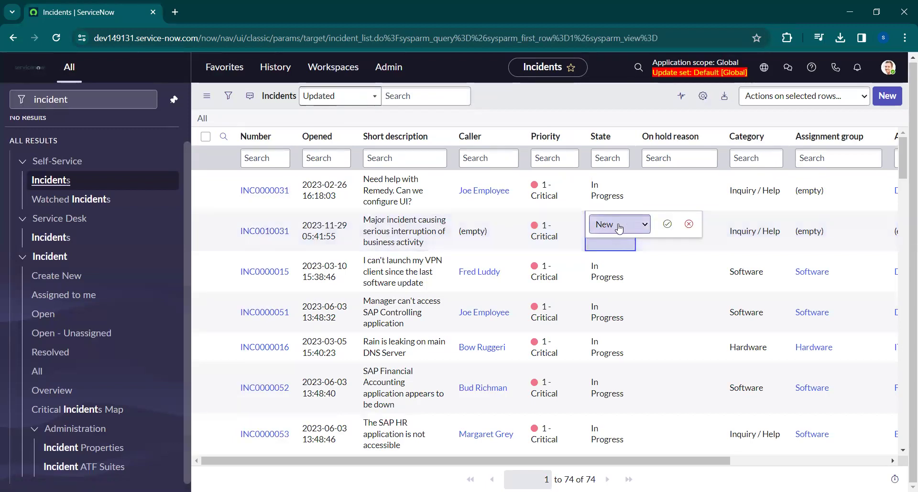
left_click(619, 227)
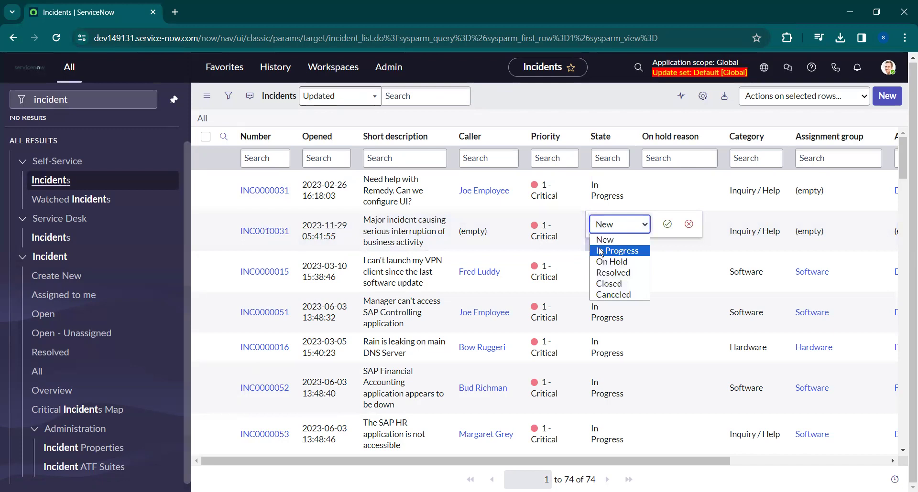
left_click(610, 251)
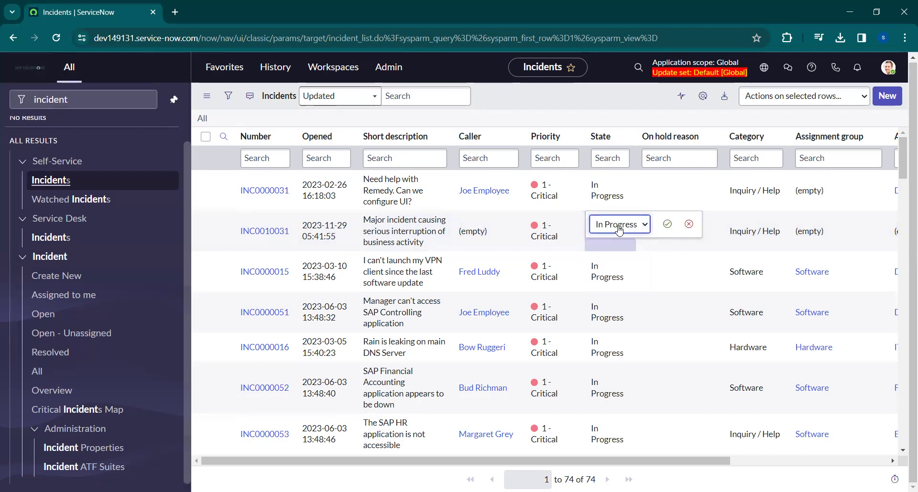
left_click(667, 224)
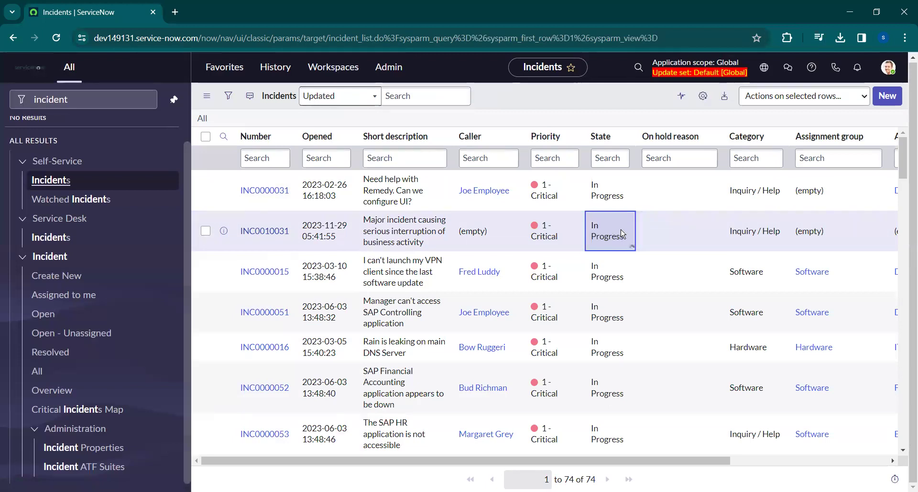
- Open INC0010031's category editor and close it, keeping Inquiry / Help
left_click(753, 242)
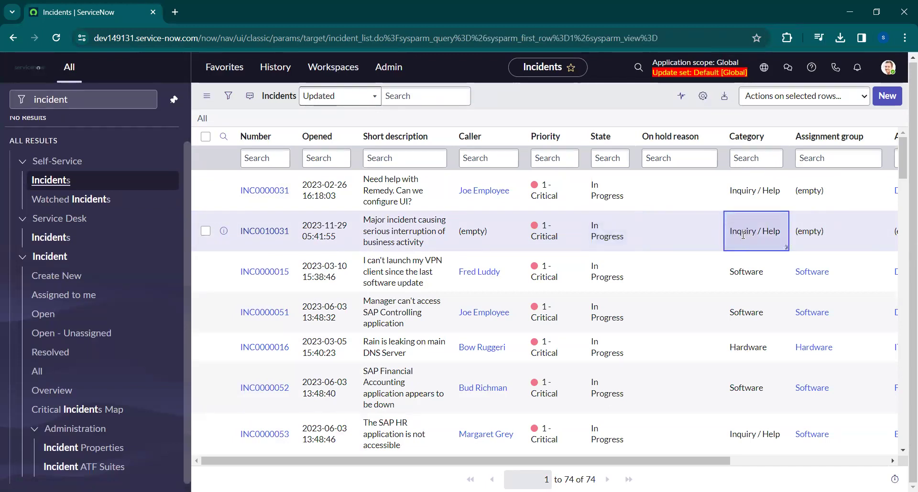
double_click(770, 233)
left_click(835, 231)
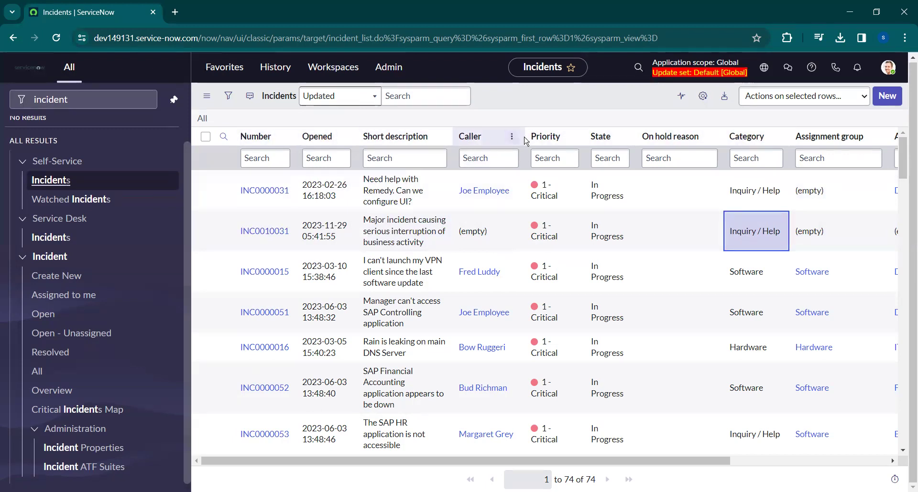
- Open INC0000031 in a new browser tab, switching between tabs and ending on the list
middle_click(261, 191)
left_click(236, 19)
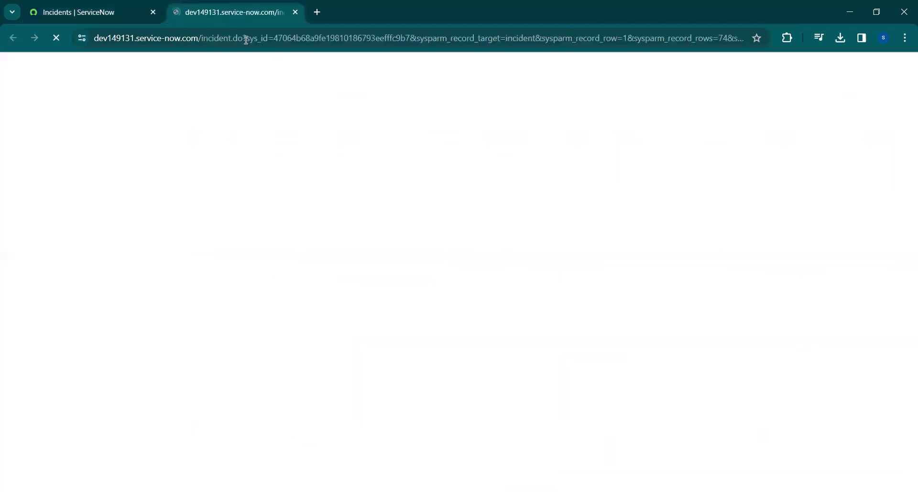
key("ctrl+shift+Tab")
left_click(256, 7)
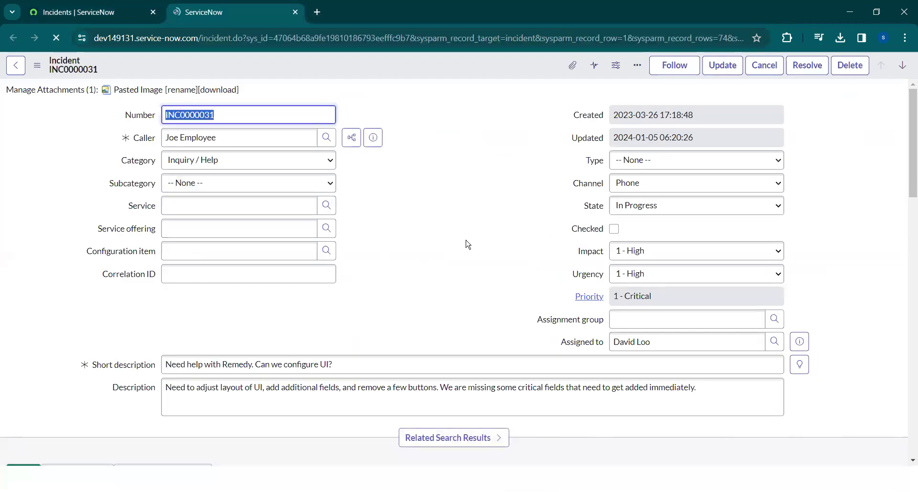
left_click(115, 10)
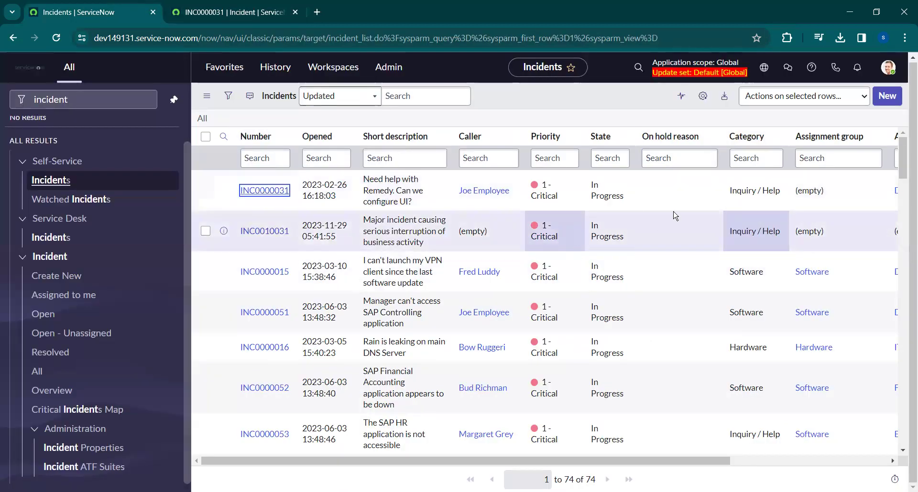
key("ctrl+Tab")
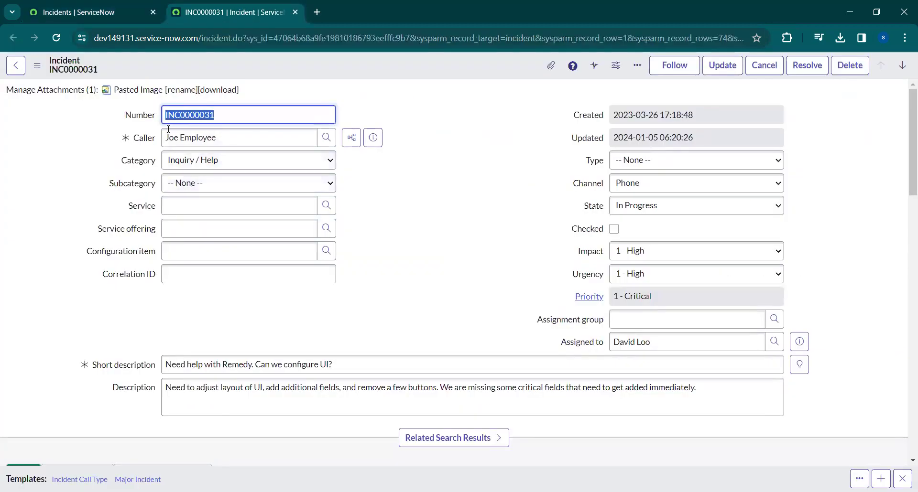
left_click(89, 20)
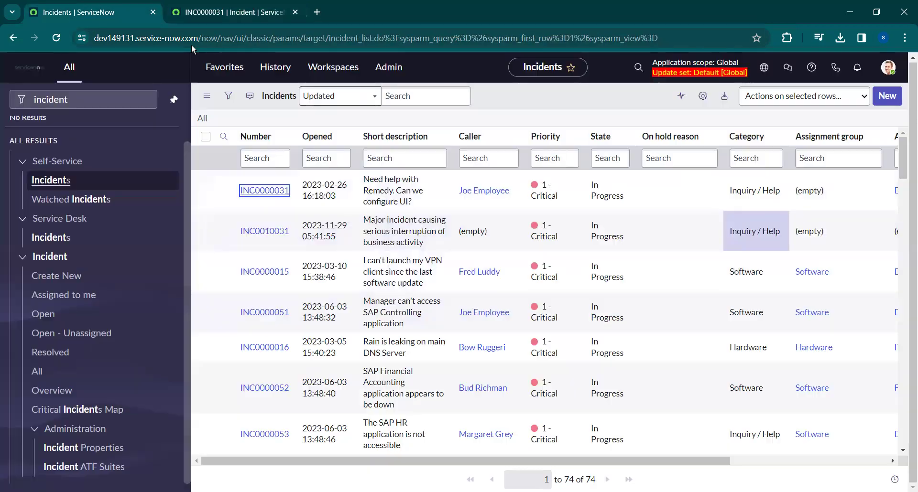
- In Personalize List Columns, remove the Opened, On hold reason and Updated columns
left_click(702, 97)
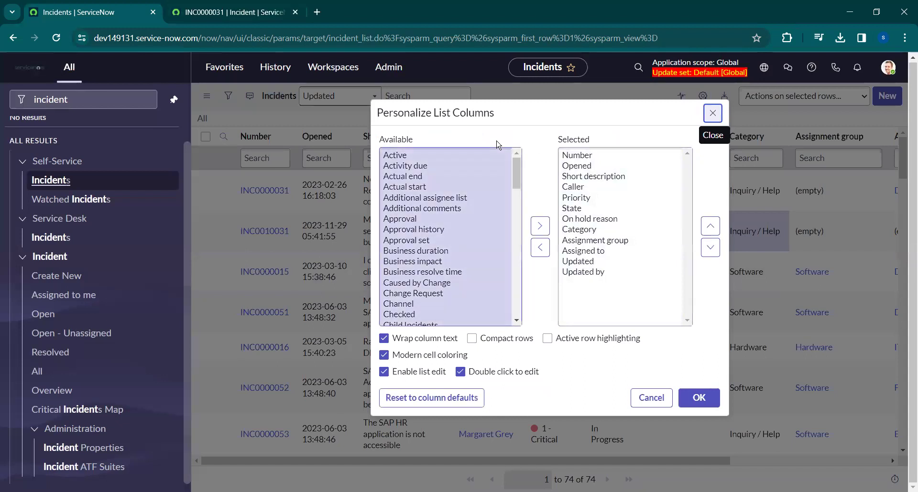
double_click(584, 171)
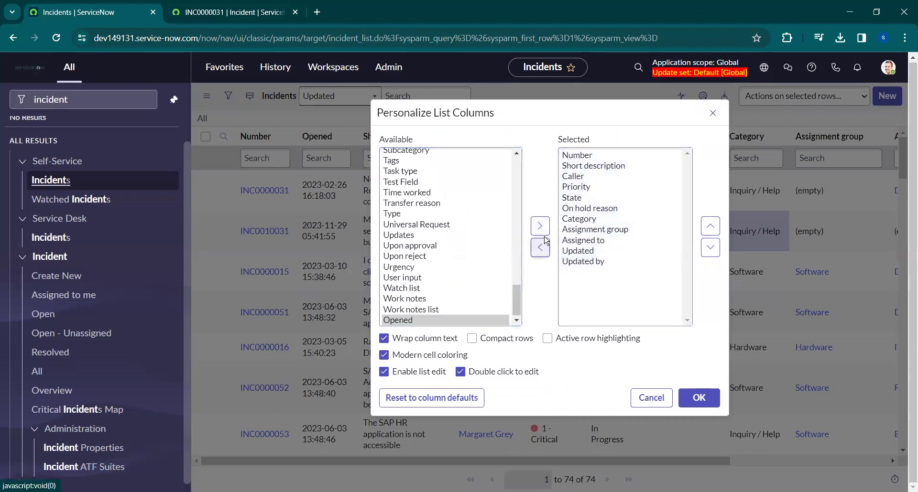
left_click(540, 226)
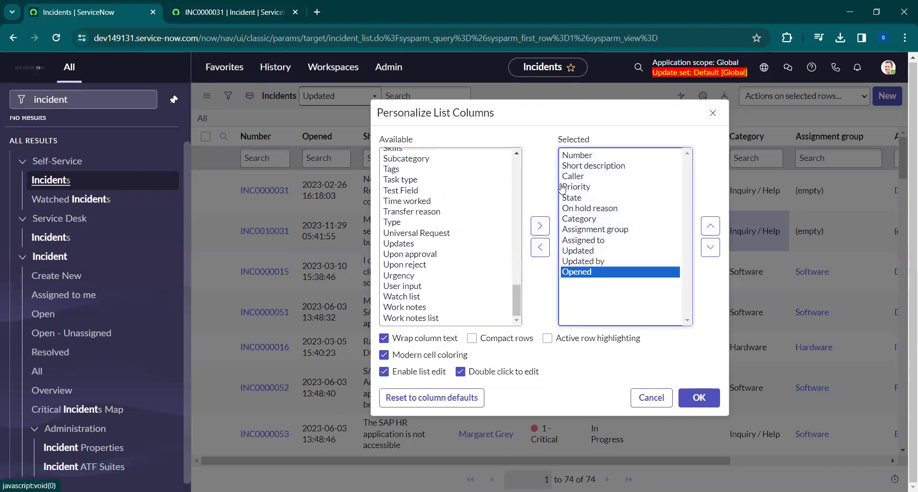
left_click(541, 248)
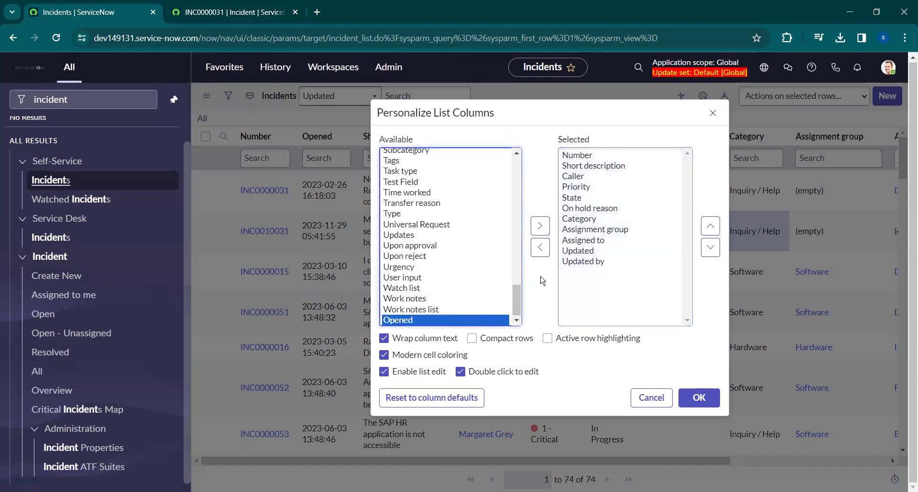
left_click(541, 226)
left_click(540, 248)
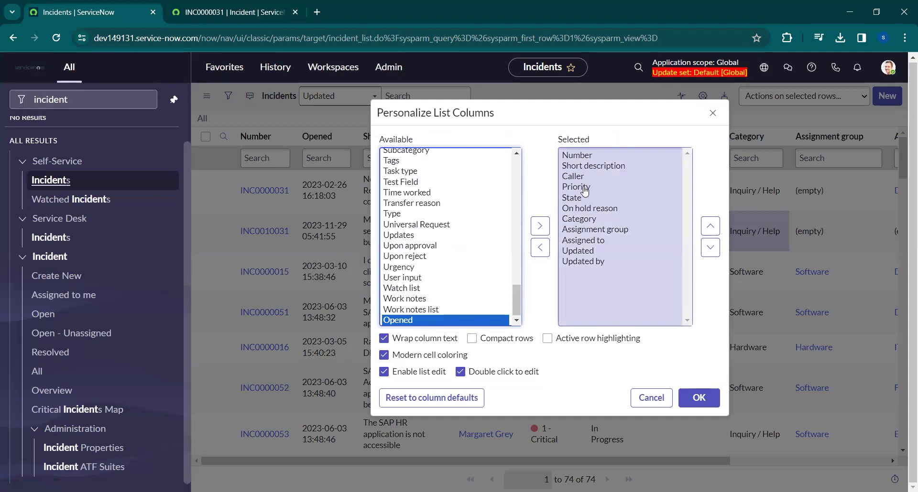
double_click(587, 207)
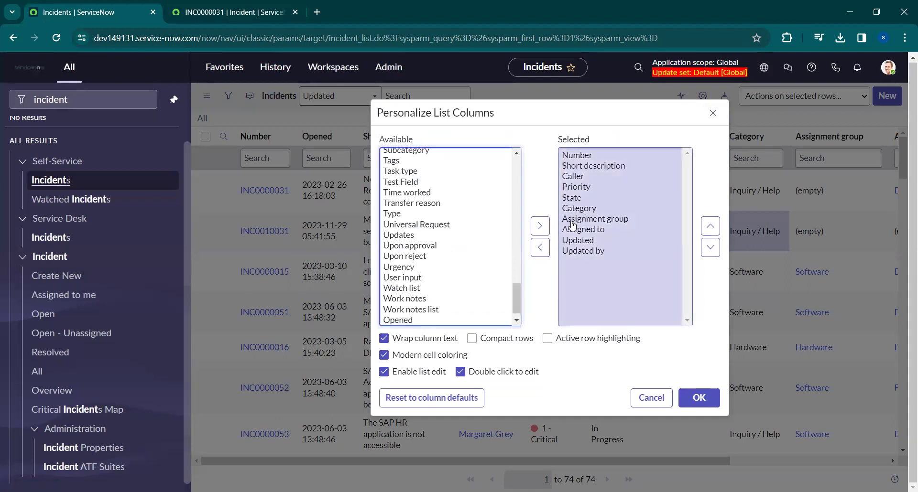
left_click(582, 240)
left_click(540, 248)
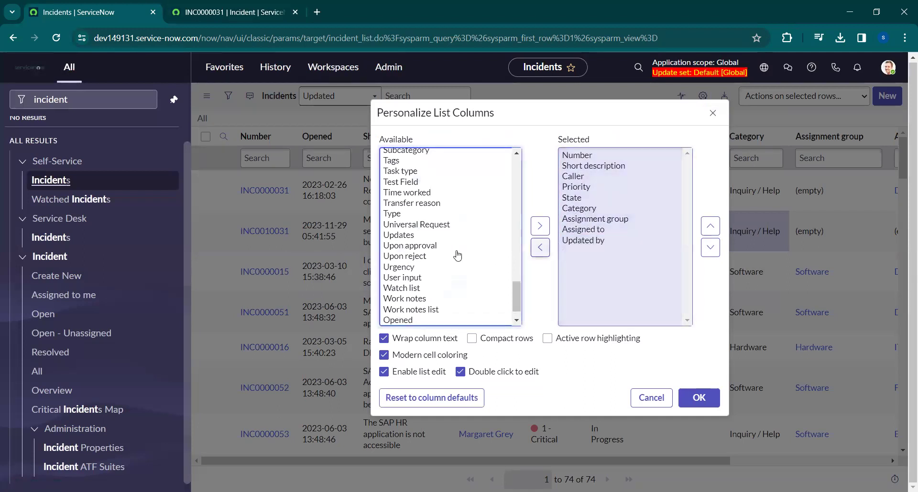
- Add Active right after Number and add Closed by, then apply the column layout
scroll(421, 219, "up", 10)
scroll(421, 219, "up", 10)
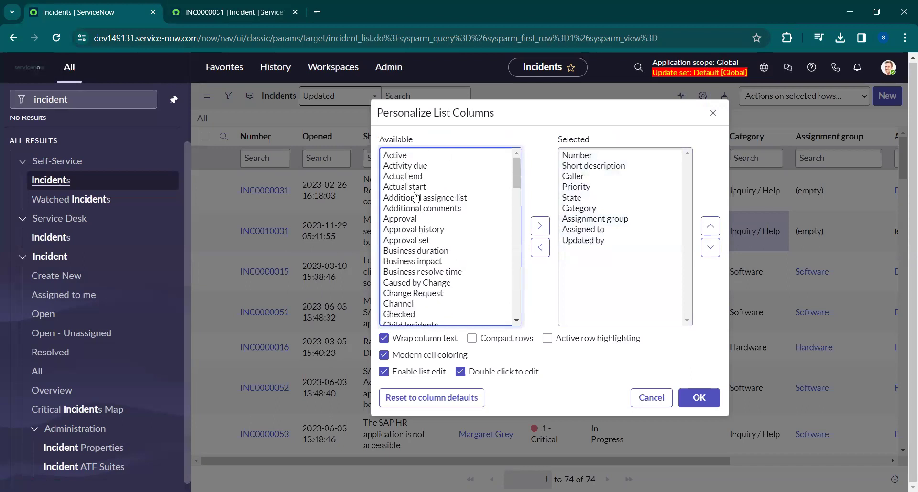
double_click(395, 155)
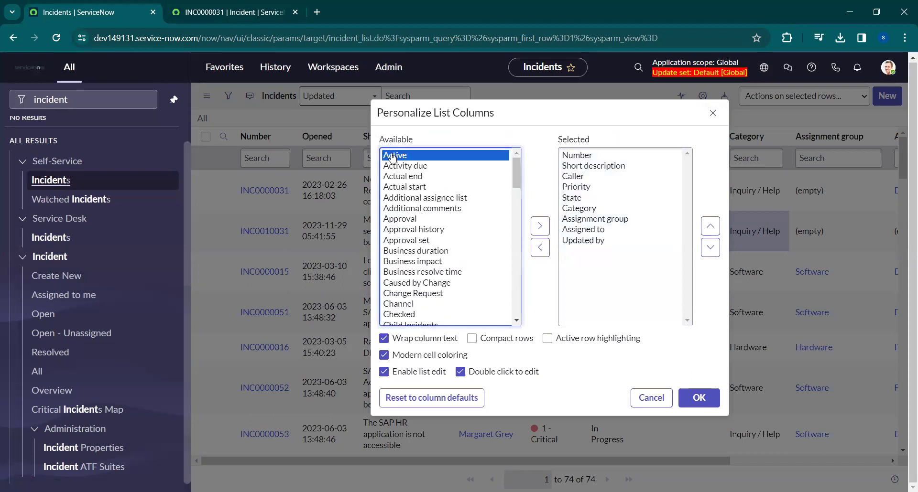
left_click(711, 226)
left_click(710, 226)
left_click(711, 226)
left_click(710, 226)
left_click(711, 226)
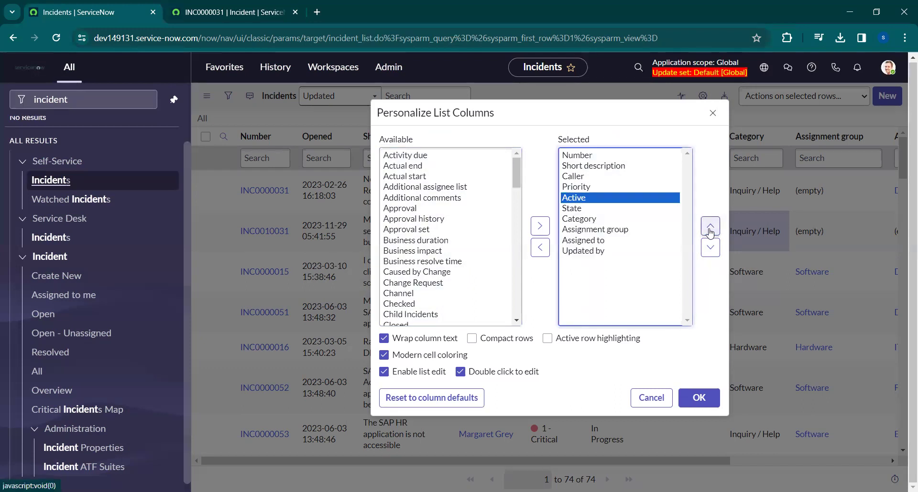
left_click(710, 225)
left_click(710, 226)
left_click(711, 225)
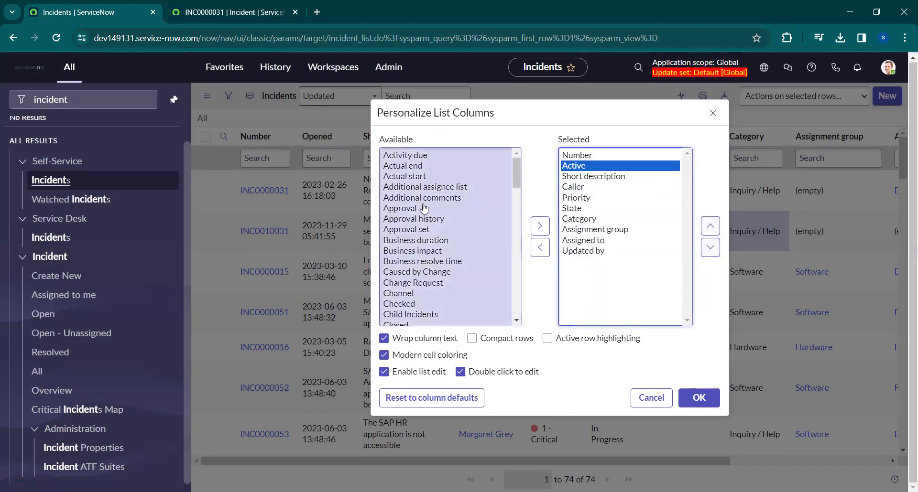
scroll(420, 225, "down", 2)
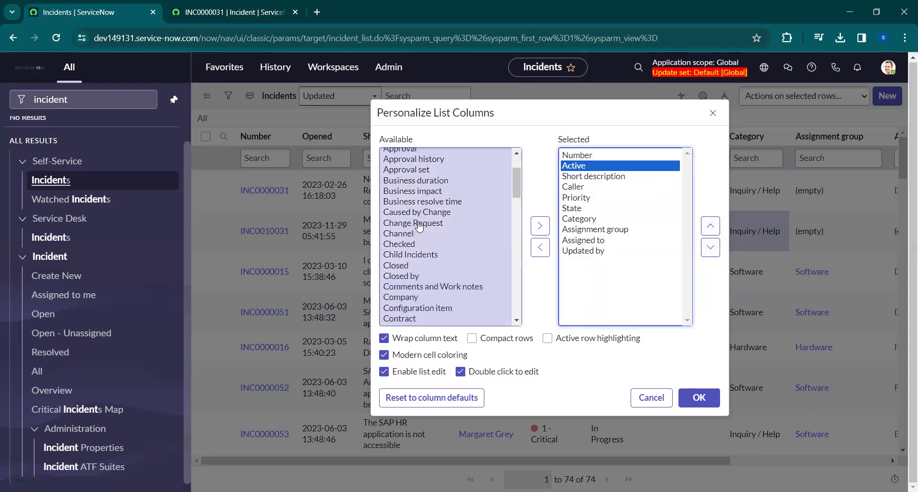
scroll(415, 247, "down", 5)
scroll(407, 224, "up", 2)
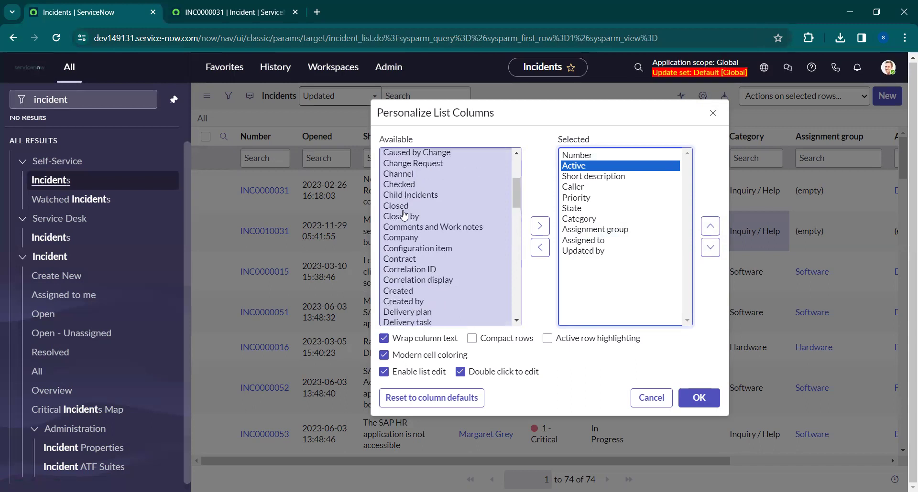
left_click(404, 218)
double_click(404, 218)
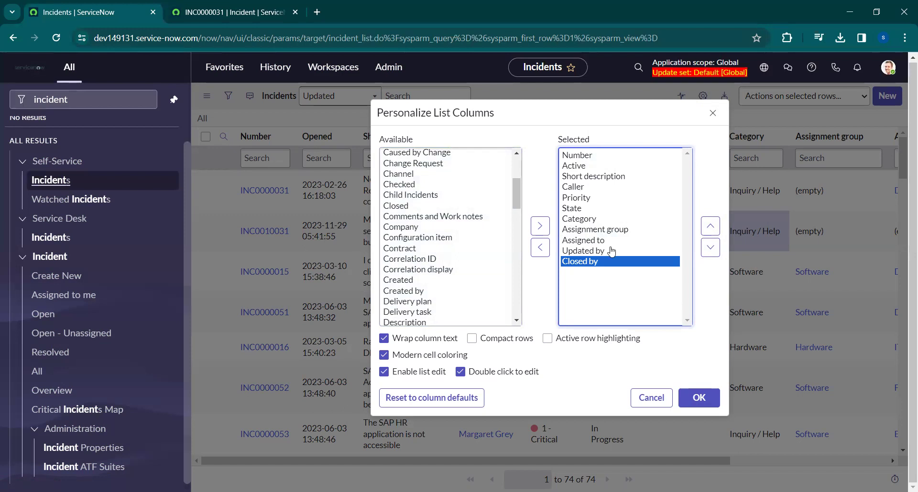
left_click(699, 397)
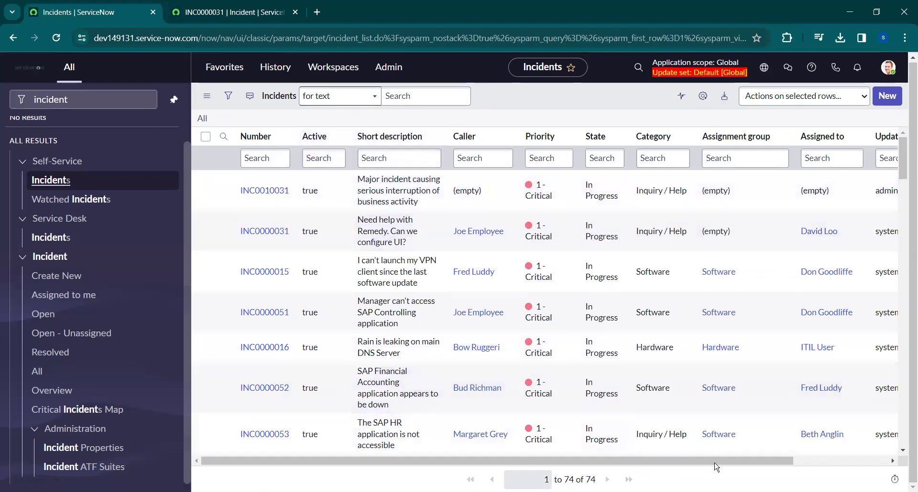
mouse_move(757, 463)
left_mouse_down()
mouse_move(876, 463)
mouse_move(775, 463)
left_mouse_up()
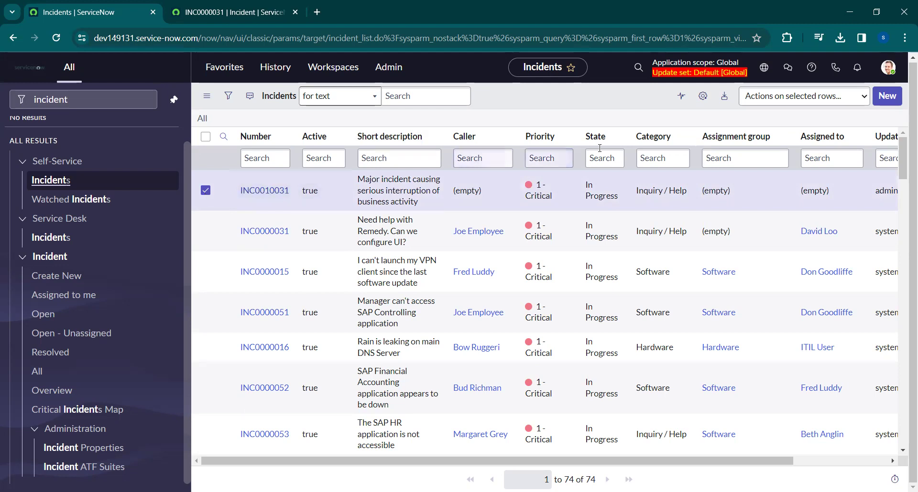
left_click(810, 101)
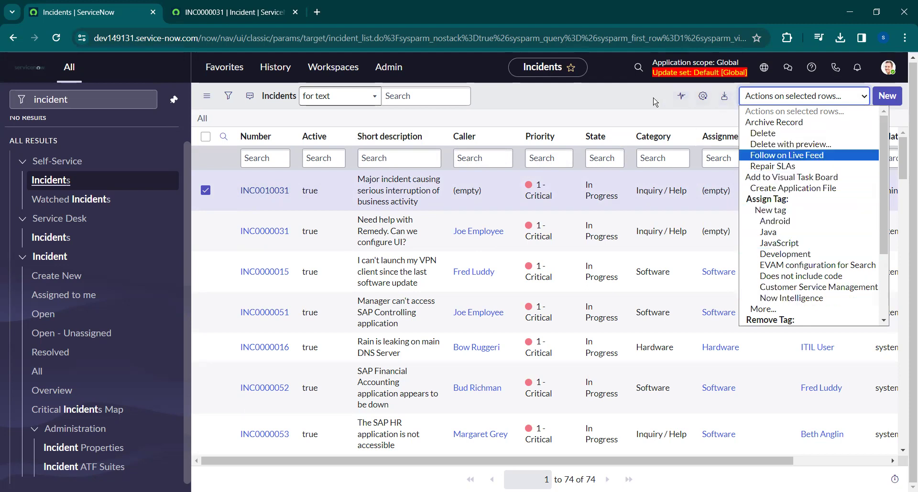
left_click(636, 102)
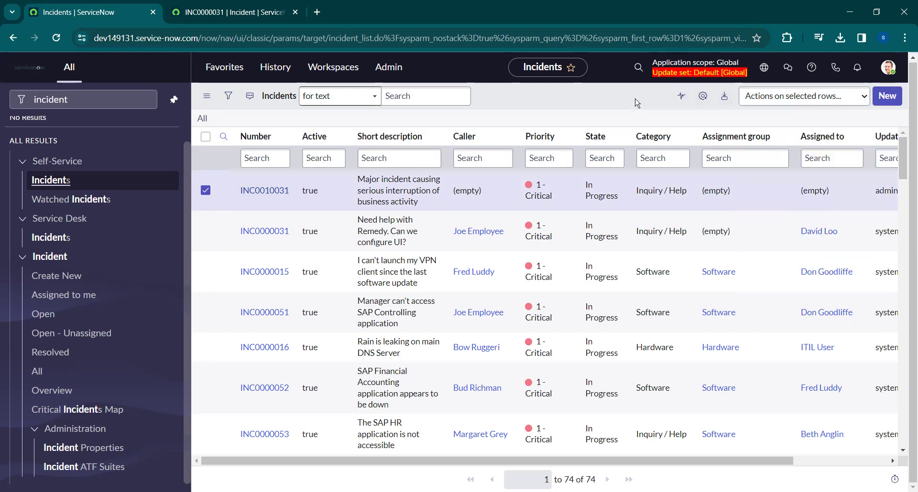
left_click(204, 191)
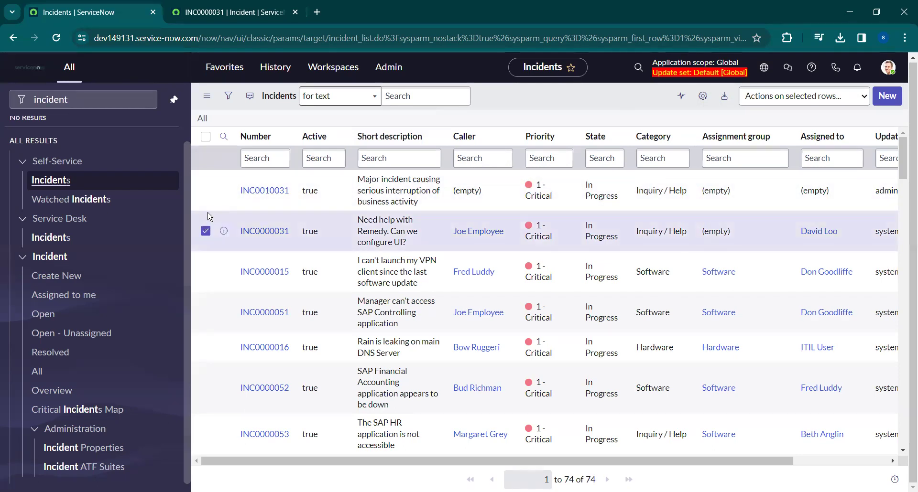
left_click(204, 232)
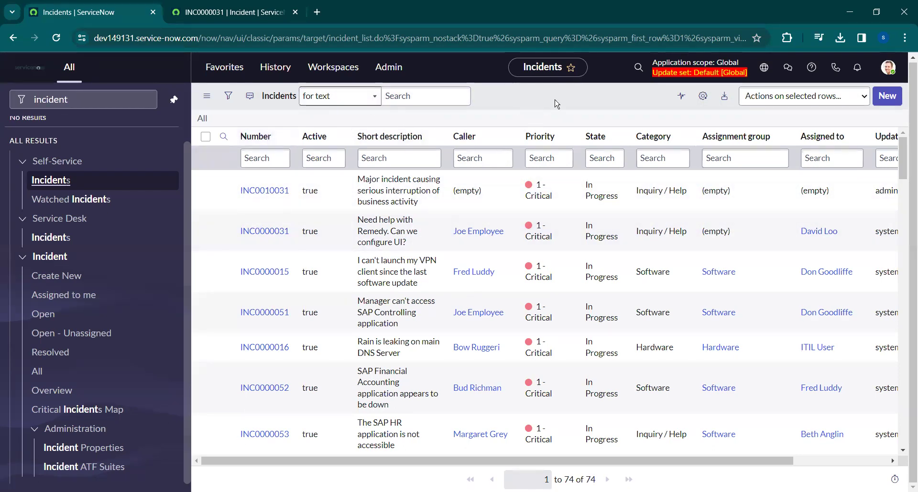
left_click(94, 99)
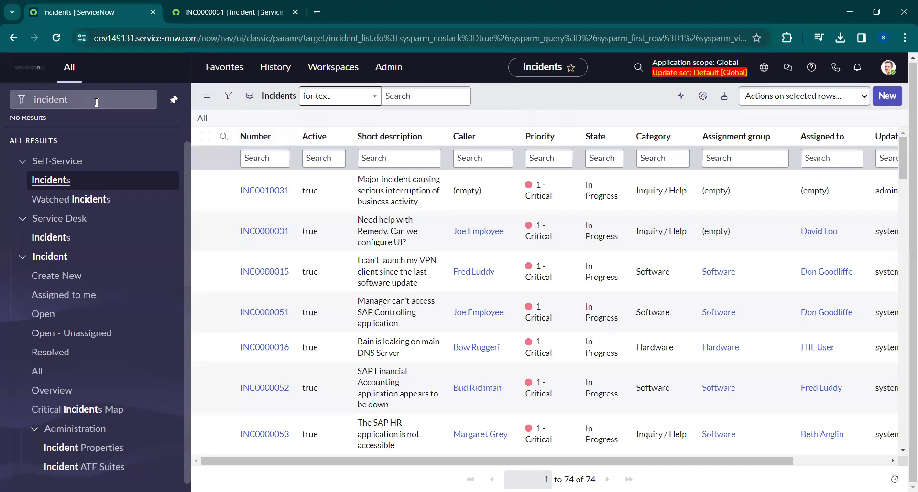
double_click(94, 102)
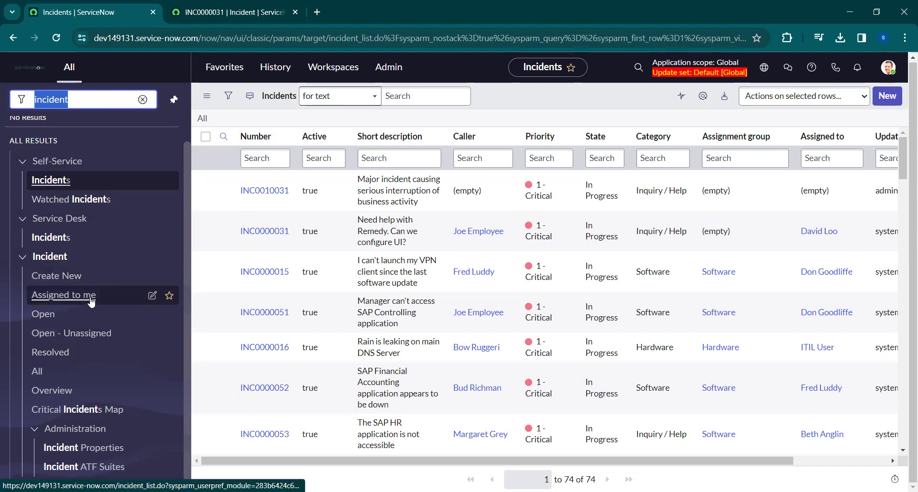
- Unpin the docked navigator so it opens as a floating overlay
left_click(224, 67)
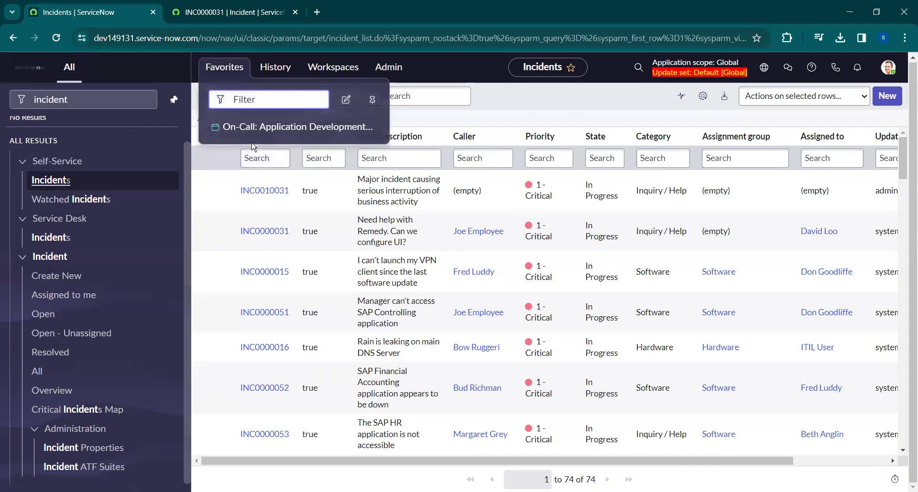
left_click(174, 99)
left_click(107, 70)
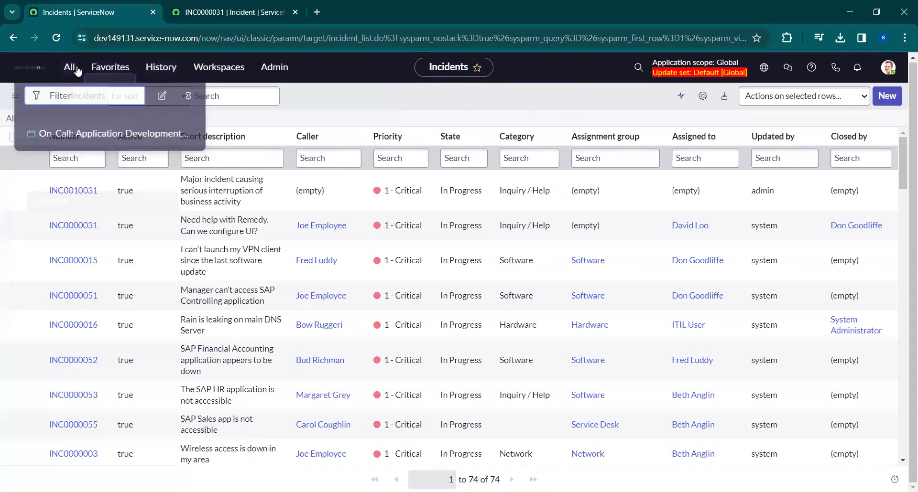
left_click(69, 68)
left_click(69, 68)
left_click(70, 68)
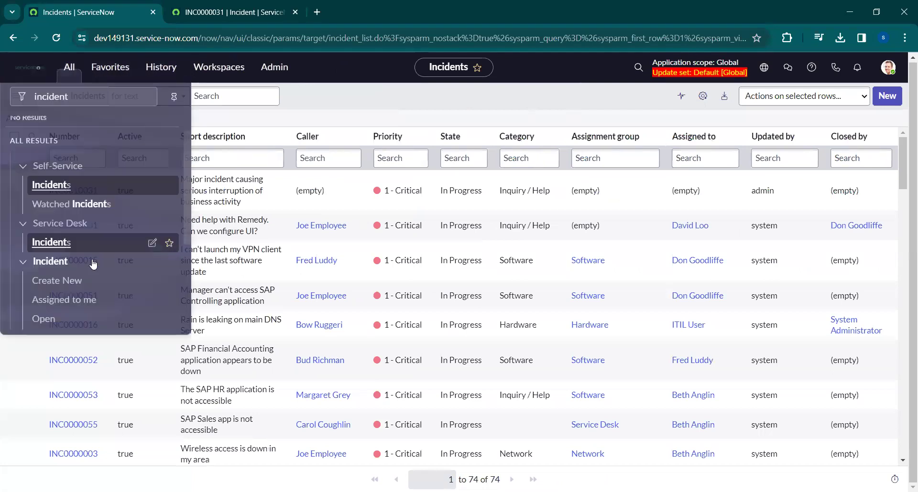
- Star Incident > Assigned to me and open it from Favorites as 'Incident - Assigned to me'
scroll(105, 216, "down", 3)
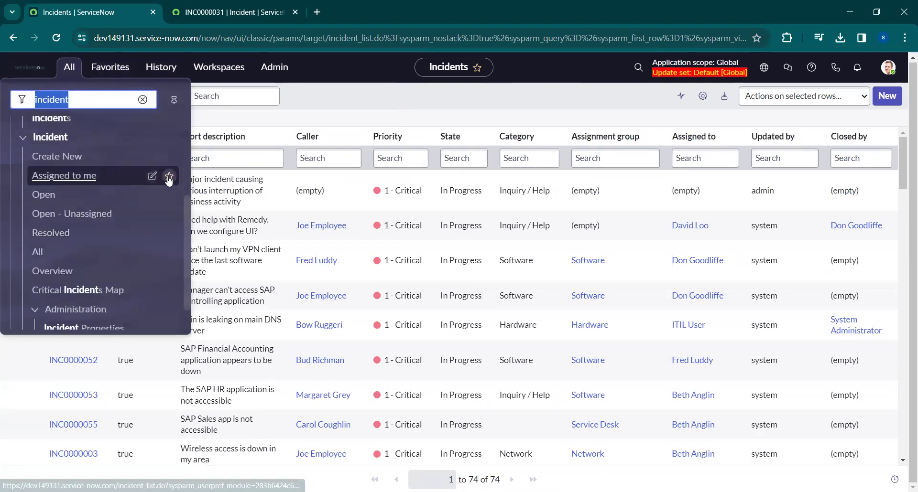
left_click(169, 176)
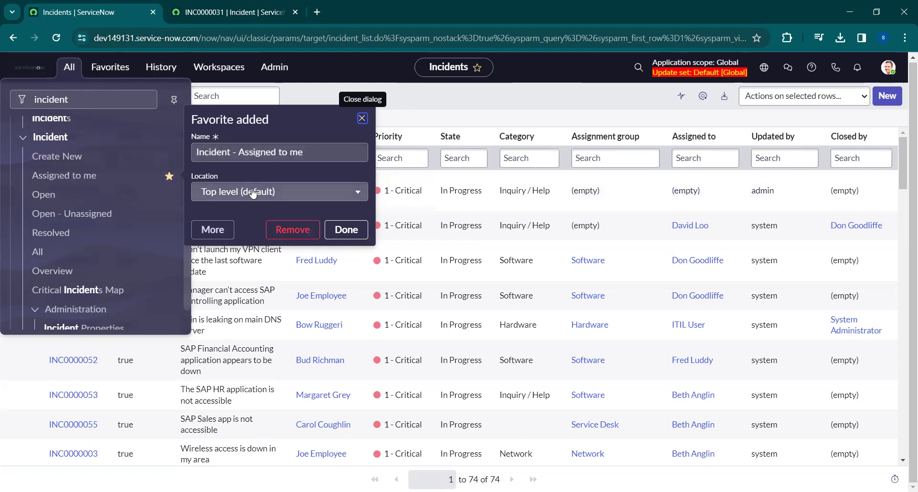
left_click(344, 230)
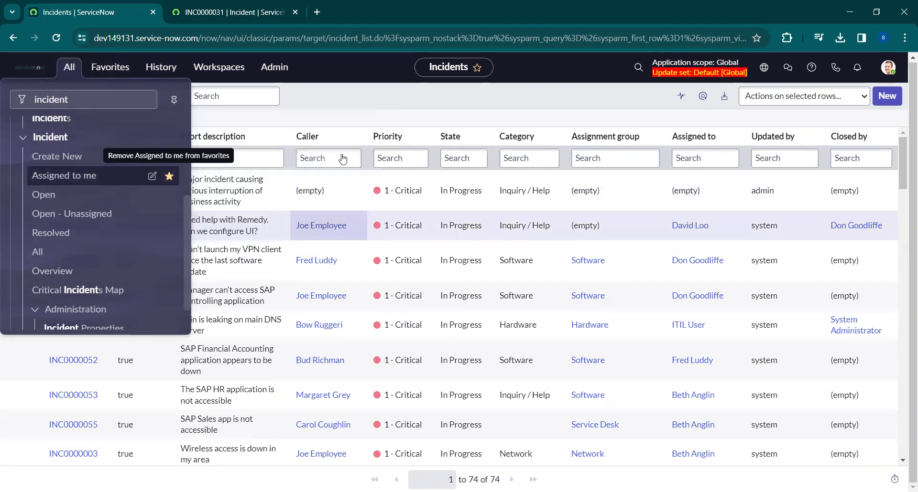
left_click(80, 71)
left_click(110, 67)
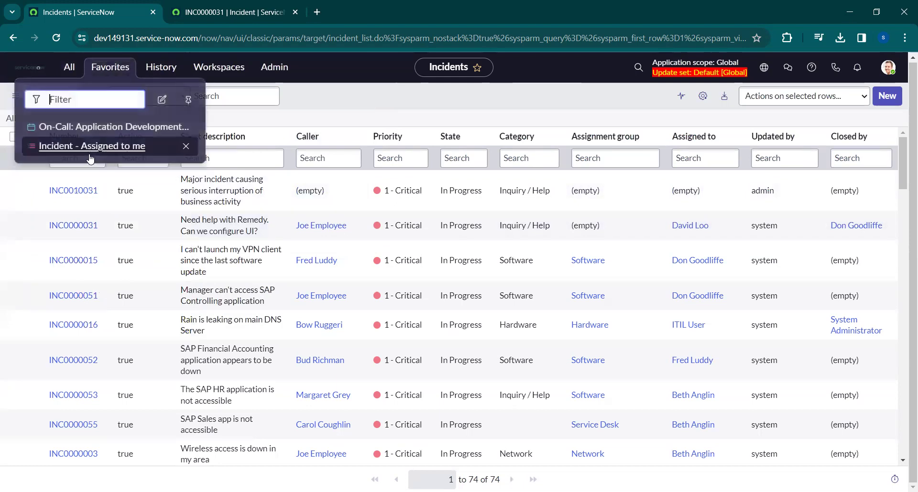
left_click(115, 147)
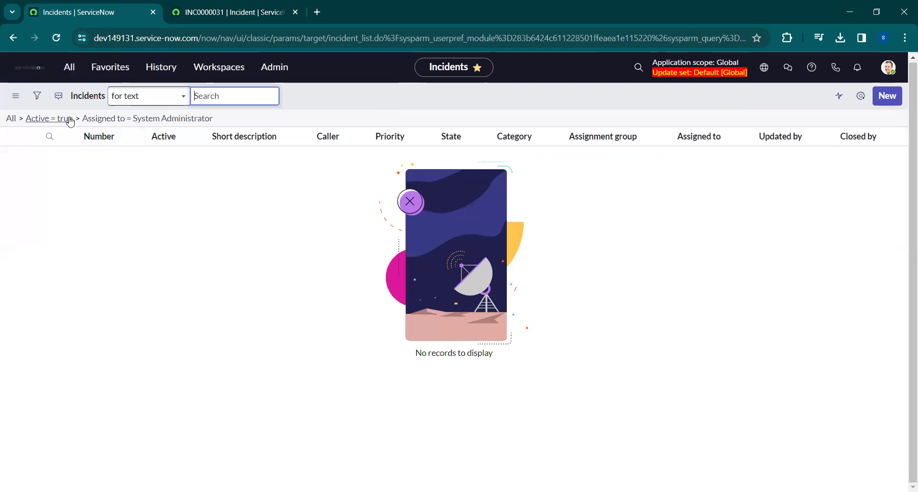
- Star the Incident > All module as a favorite and reopen it to show all 74 incidents
left_click(49, 136)
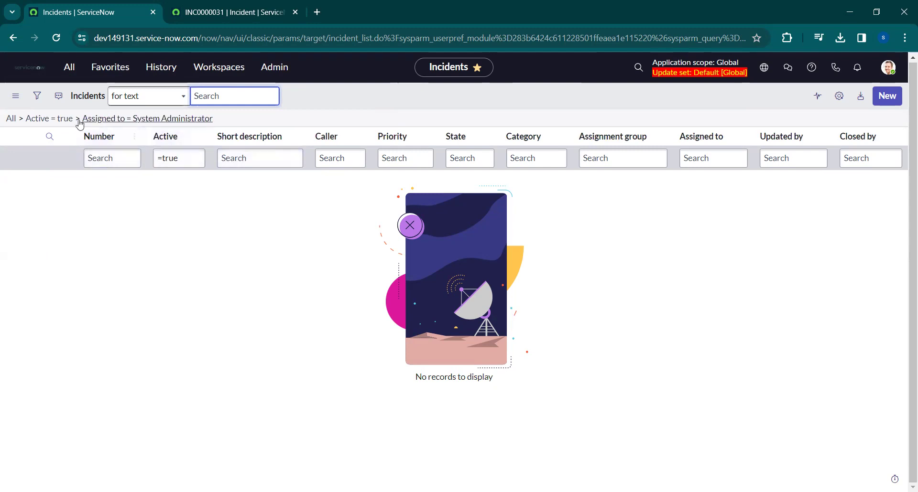
left_click(110, 67)
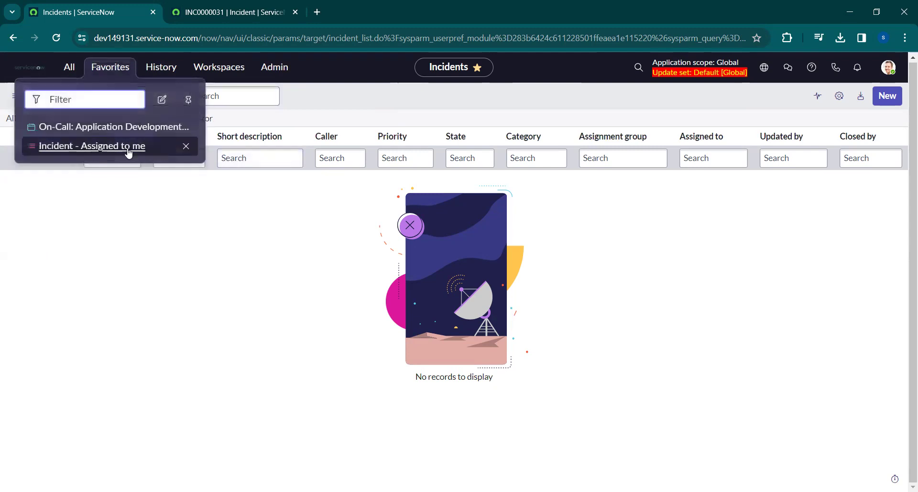
left_click(70, 66)
scroll(57, 210, "down", 2)
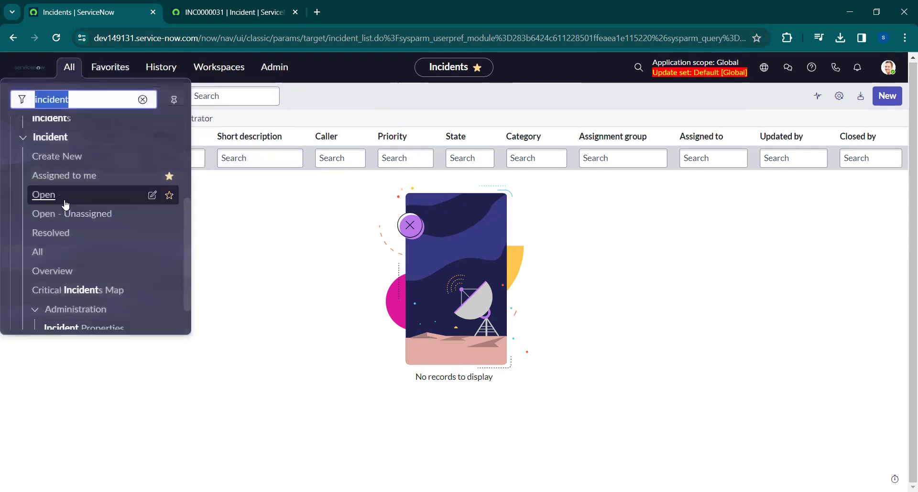
left_click(169, 217)
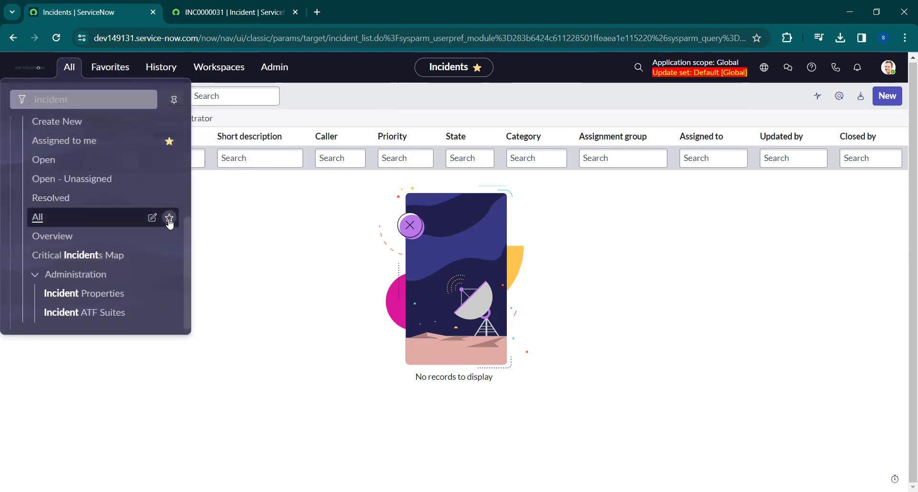
left_click(346, 271)
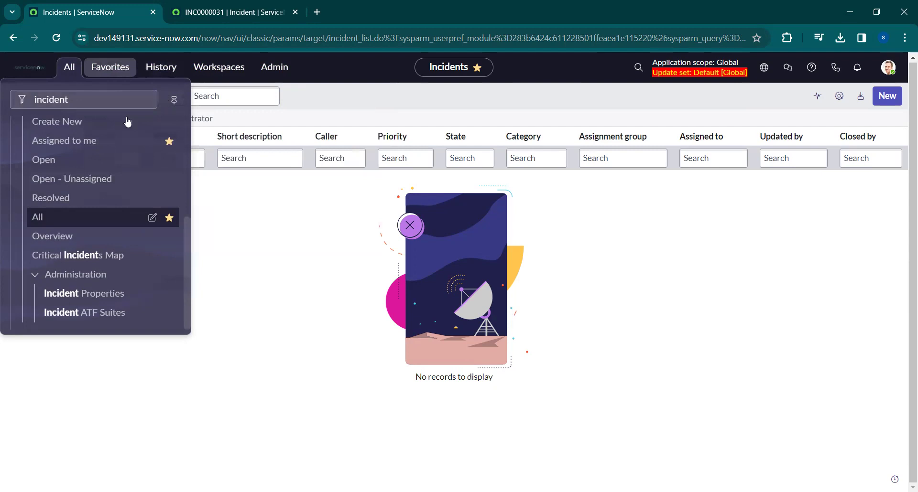
left_click(115, 67)
left_click(73, 169)
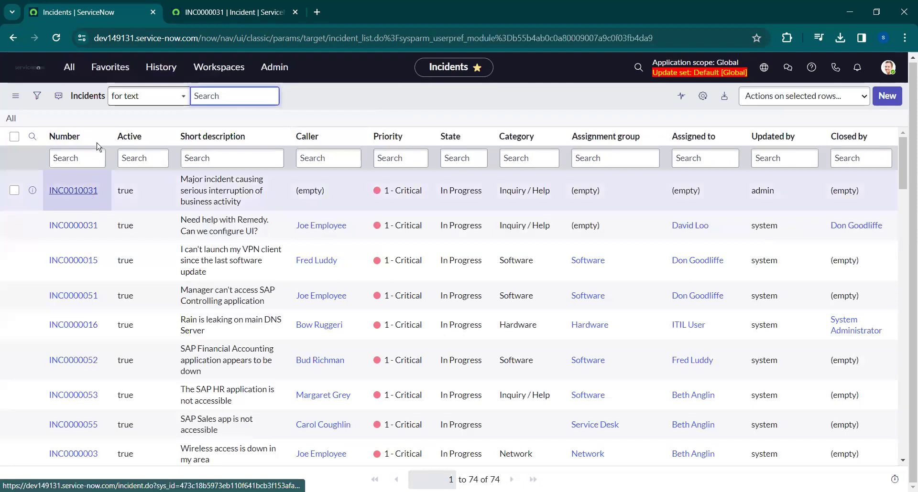
- Start a list filter with the condition Active is true
left_click(39, 97)
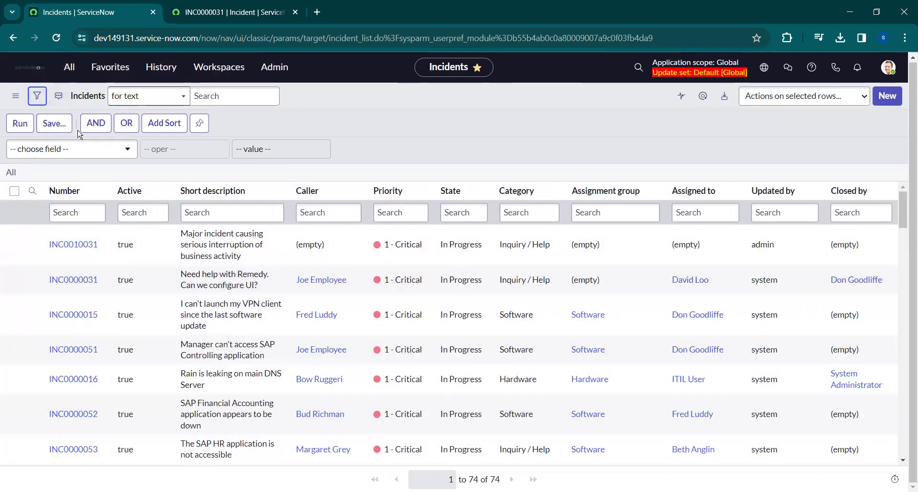
left_click(118, 154)
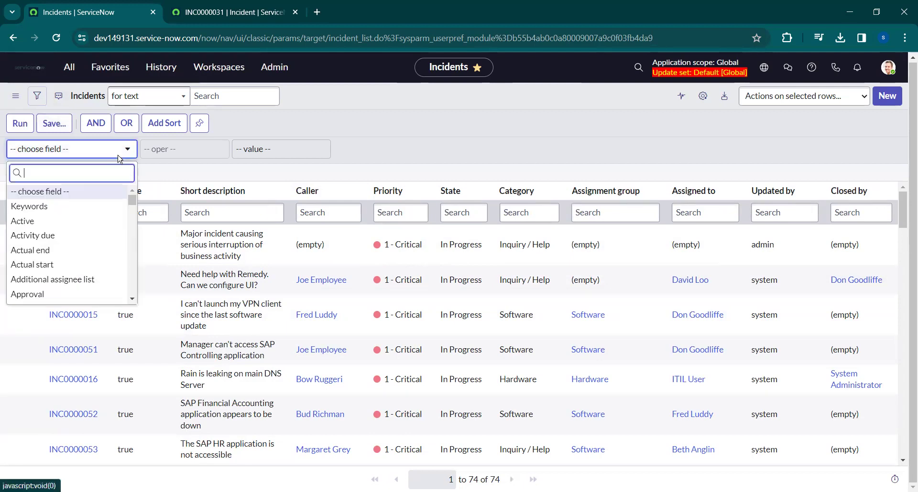
type("act")
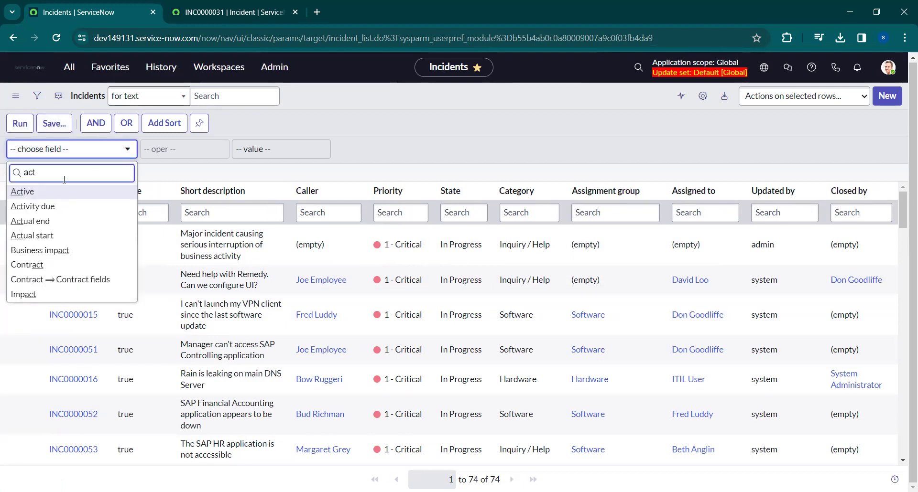
left_click(49, 192)
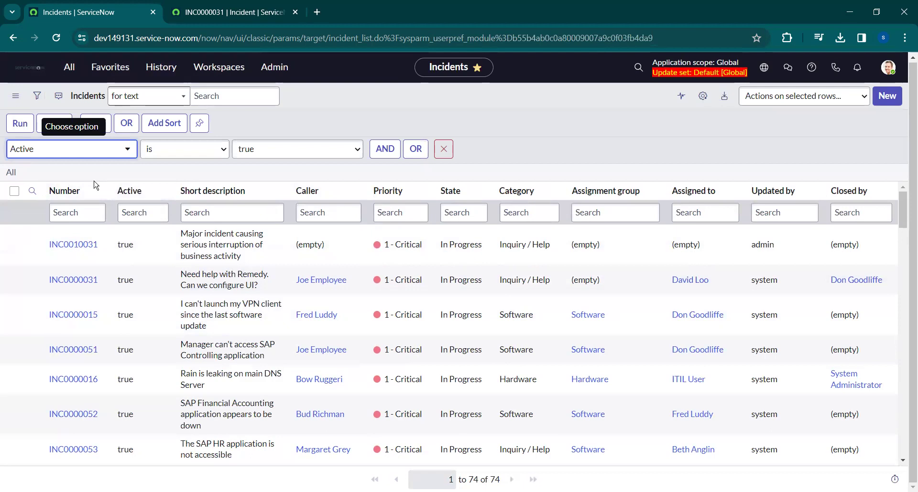
- Add an AND condition State is In Progress and run the filter
left_click(379, 150)
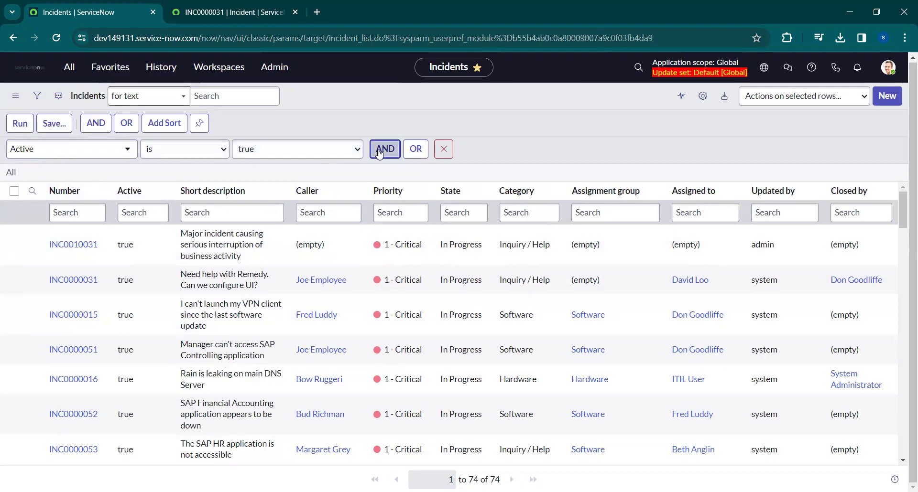
left_click(111, 191)
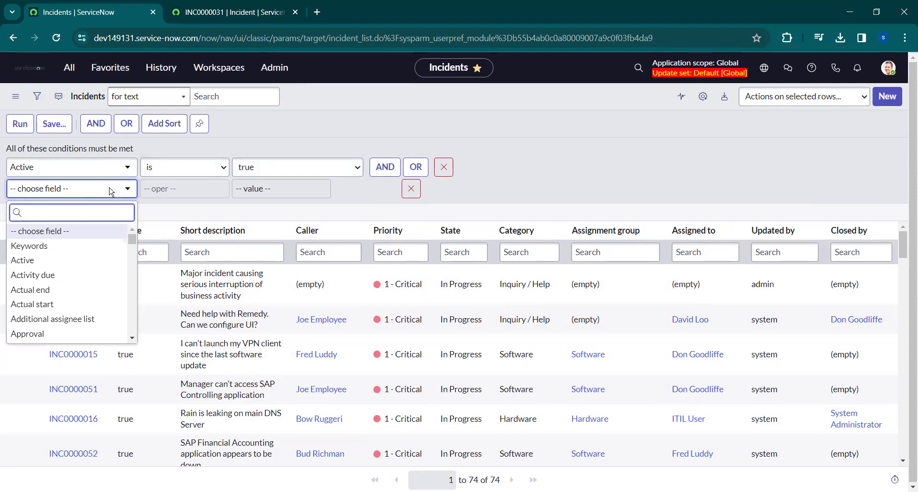
type("s")
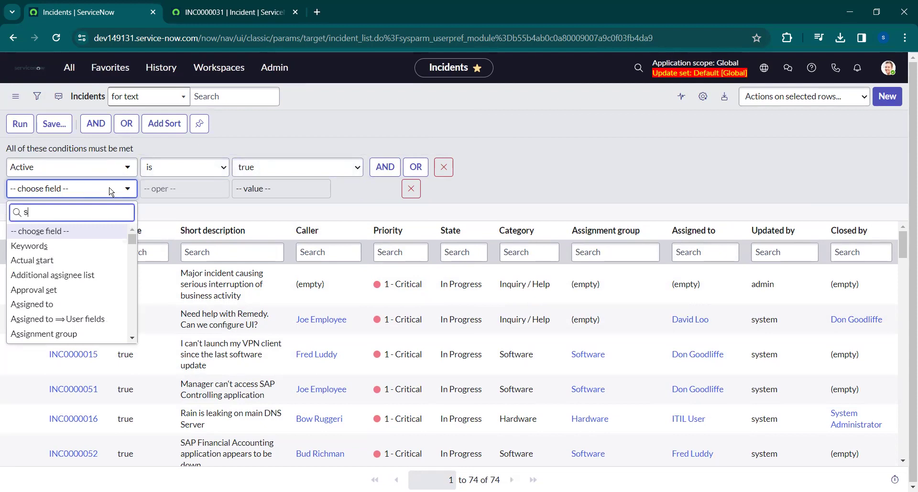
type("ate")
key("BackSpace")
key("BackSpace")
type("t")
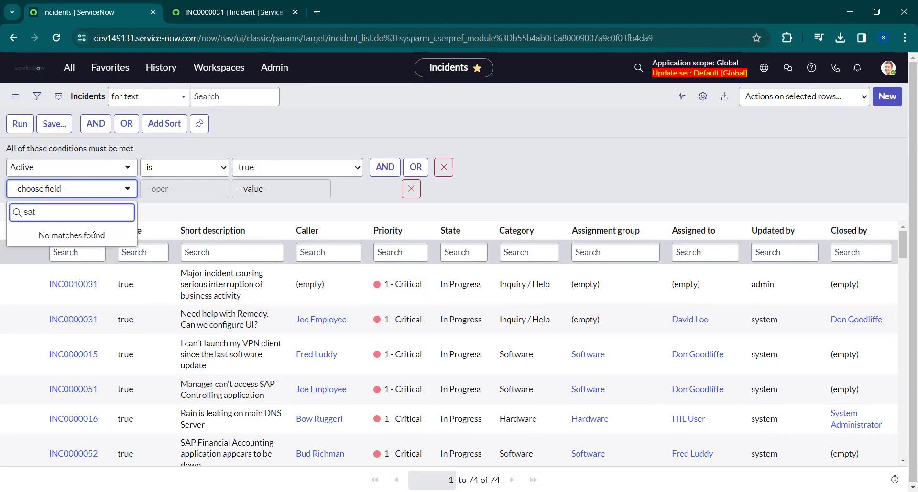
key("BackSpace")
key("BackSpace")
type("tat")
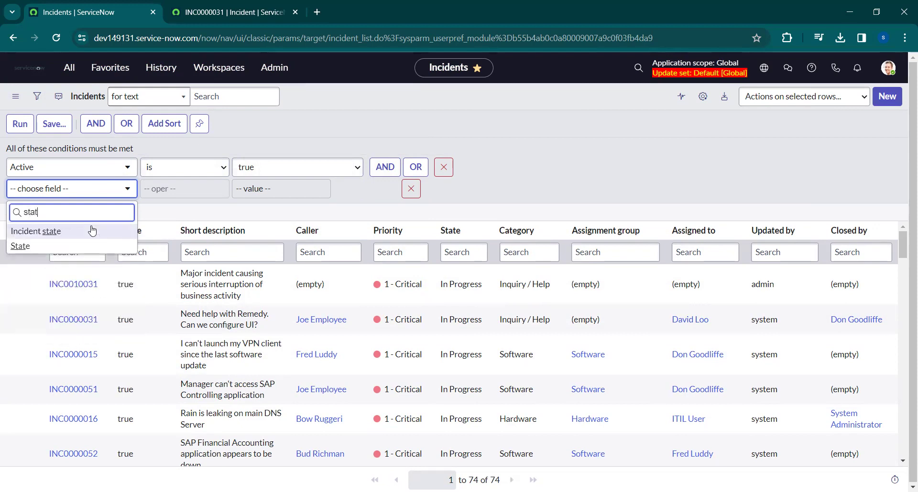
key("Return")
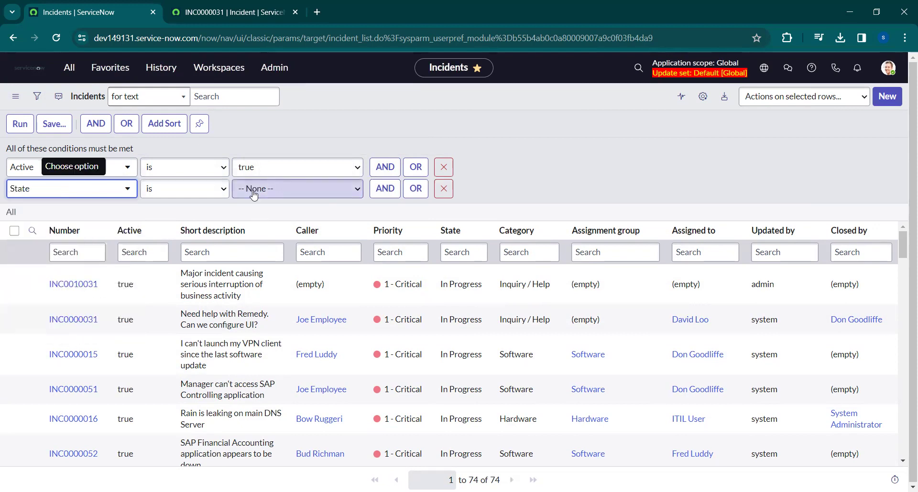
left_click(272, 191)
left_click(252, 226)
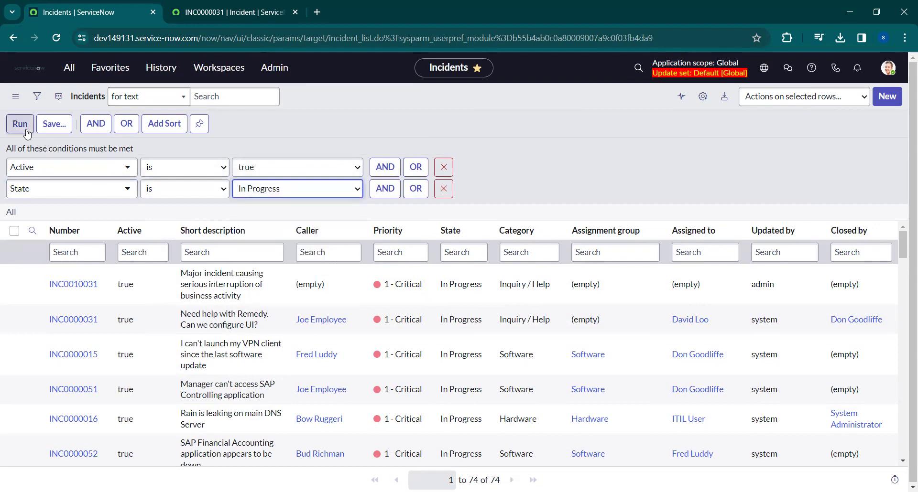
left_click(13, 124)
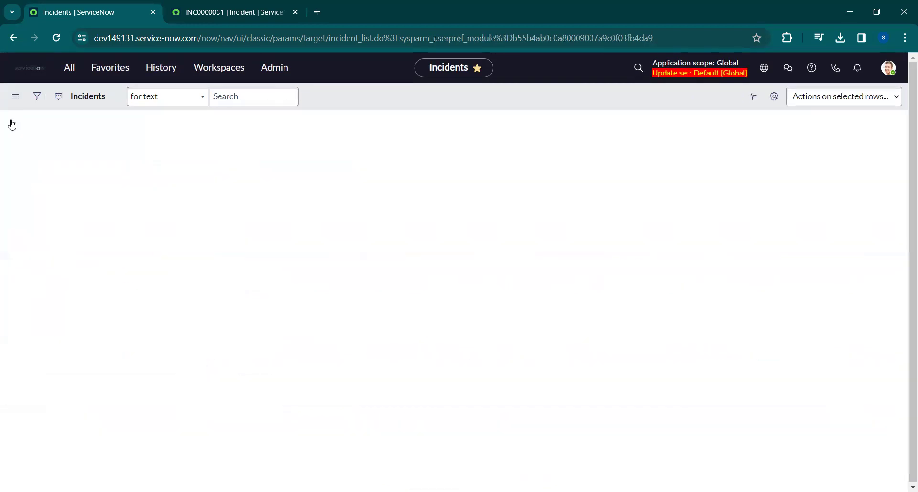
- Save the filtered list as a favorite named 'In Progress' and open it from Favorites
left_click(19, 99)
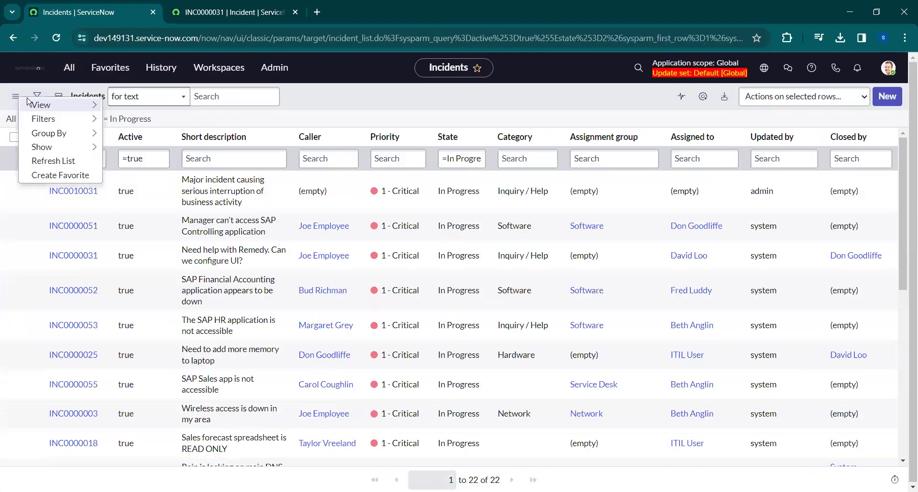
left_click(477, 68)
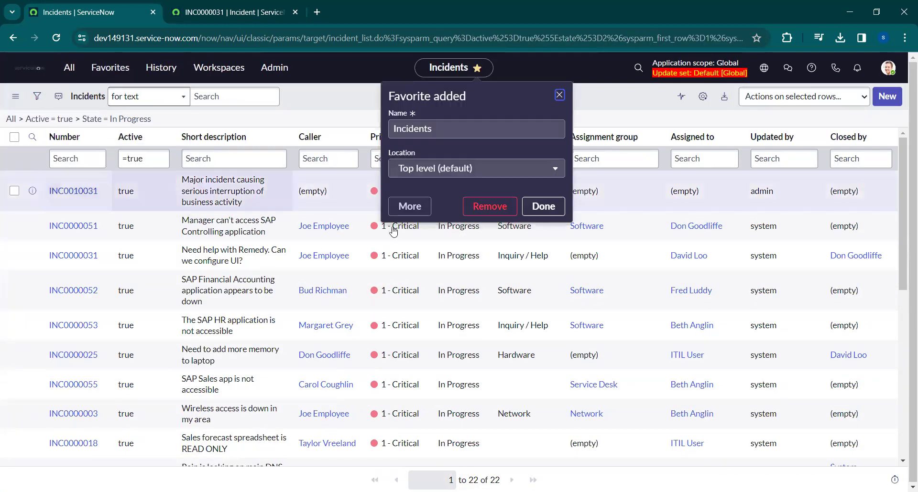
double_click(436, 128)
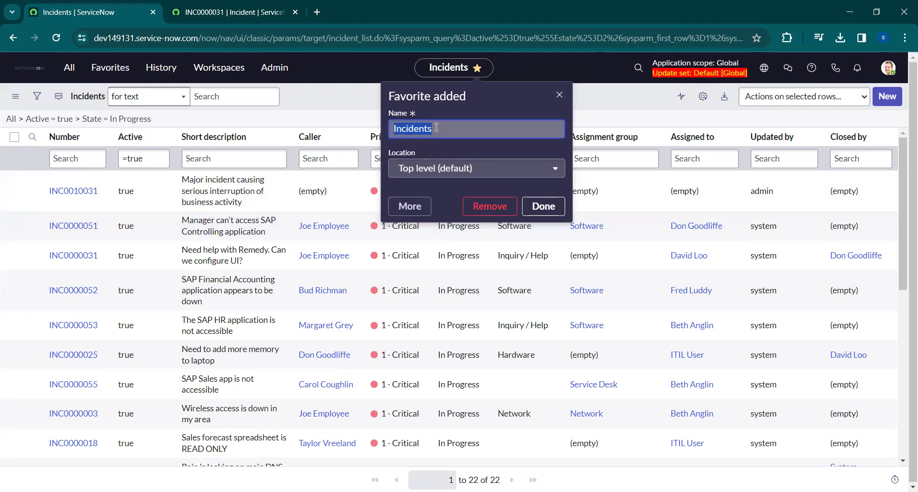
type("In Progress")
left_click(543, 206)
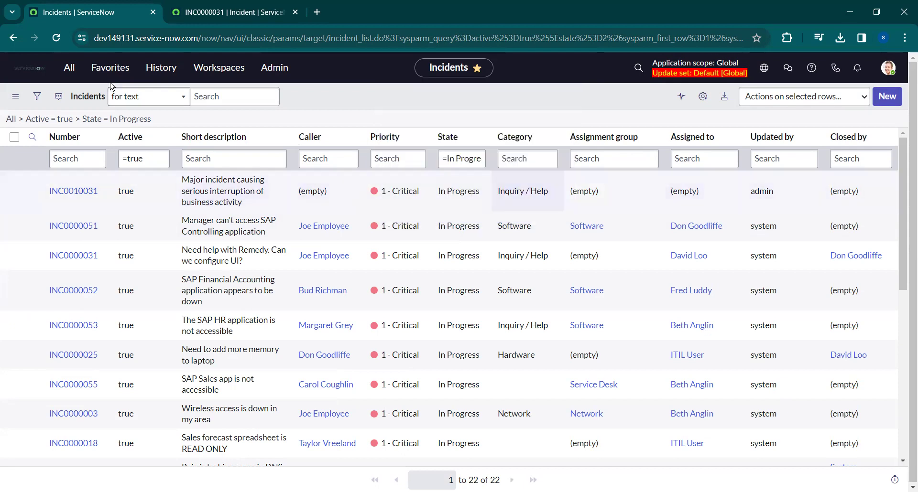
left_click(123, 70)
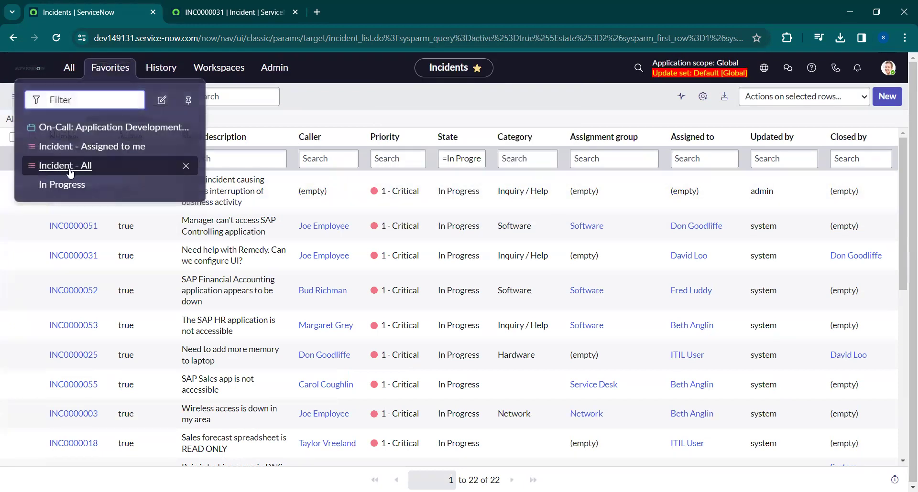
left_click(59, 189)
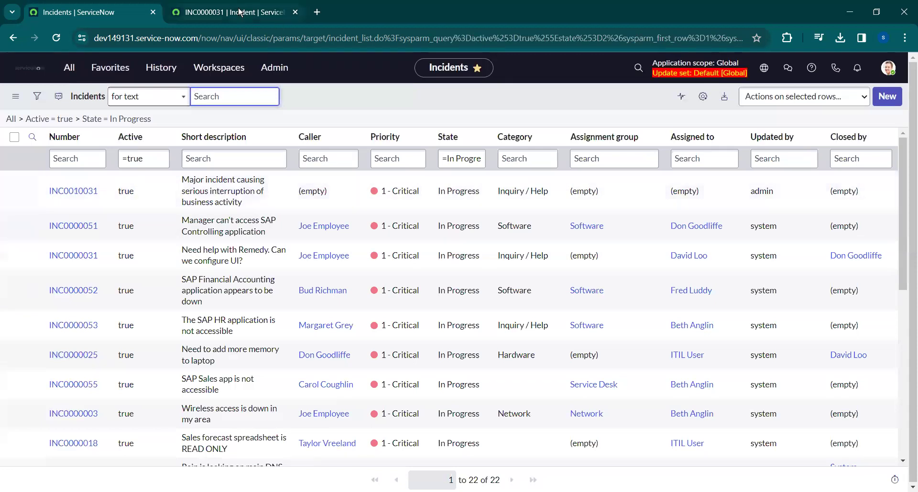
key("ctrl+Tab")
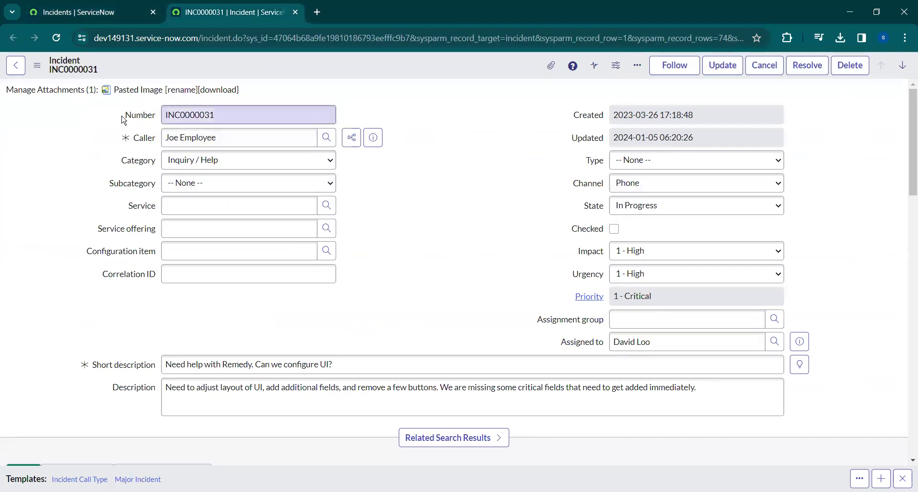
key("ctrl+shift+Tab")
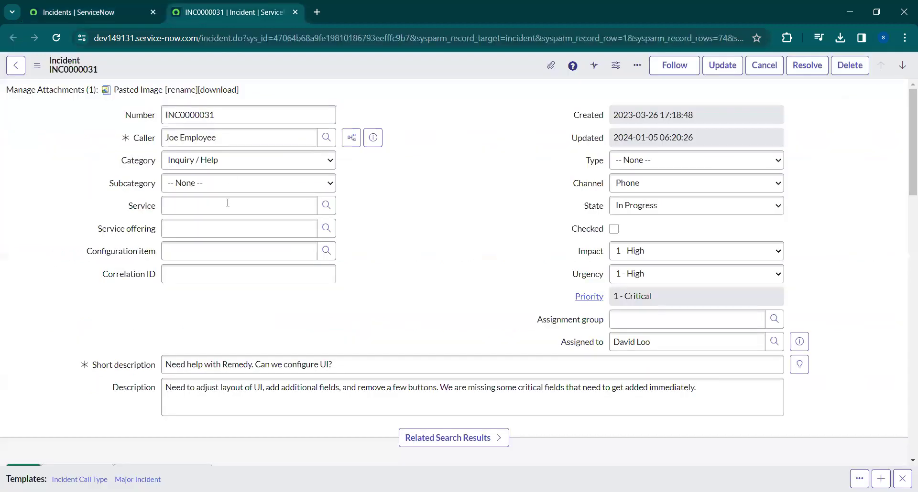
key("ctrl+Tab")
left_click(77, 8)
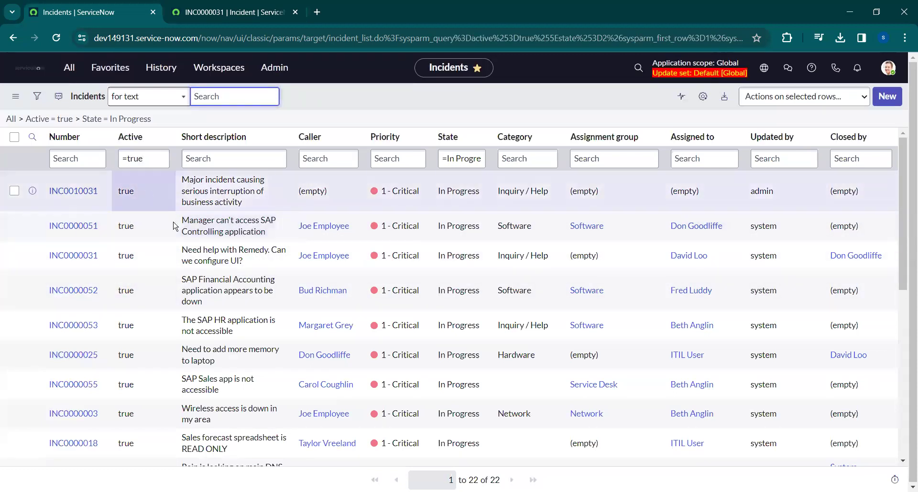
left_click(259, 193)
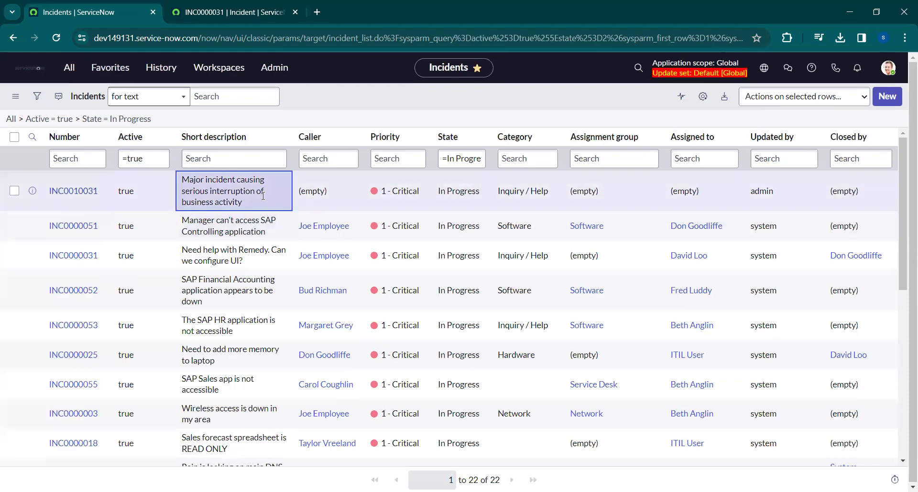
left_click(277, 12)
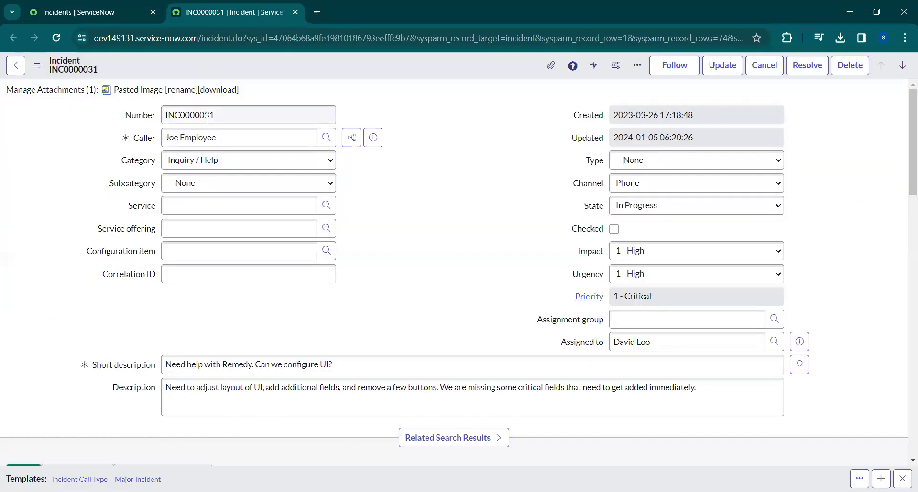
left_click(84, 9)
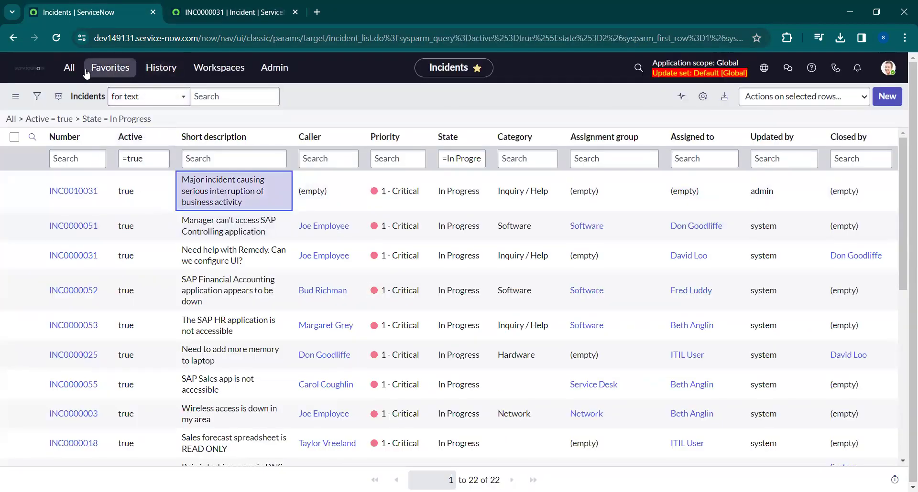